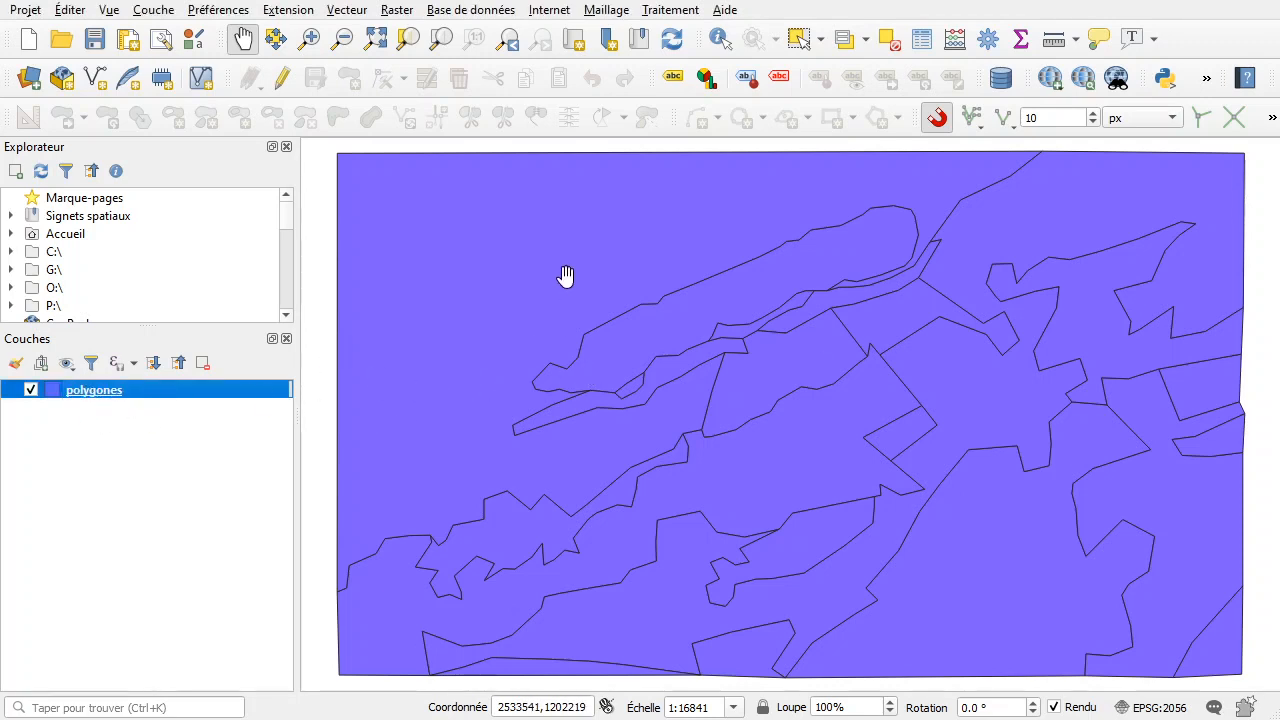
# Open the symbology properties of the polygones layer and select its Remplissage simple symbol layer.
pyautogui.doubleClick(94, 390)
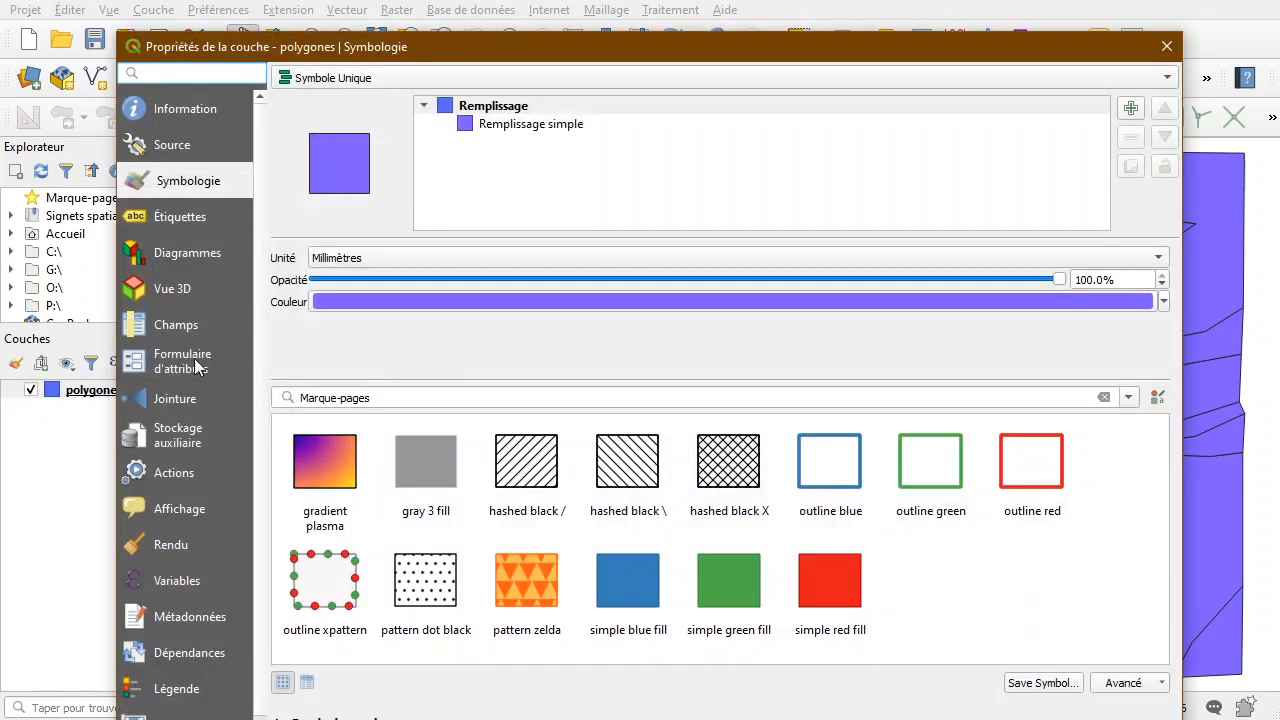
pyautogui.moveTo(479, 46); pyautogui.dragTo(467, 11)
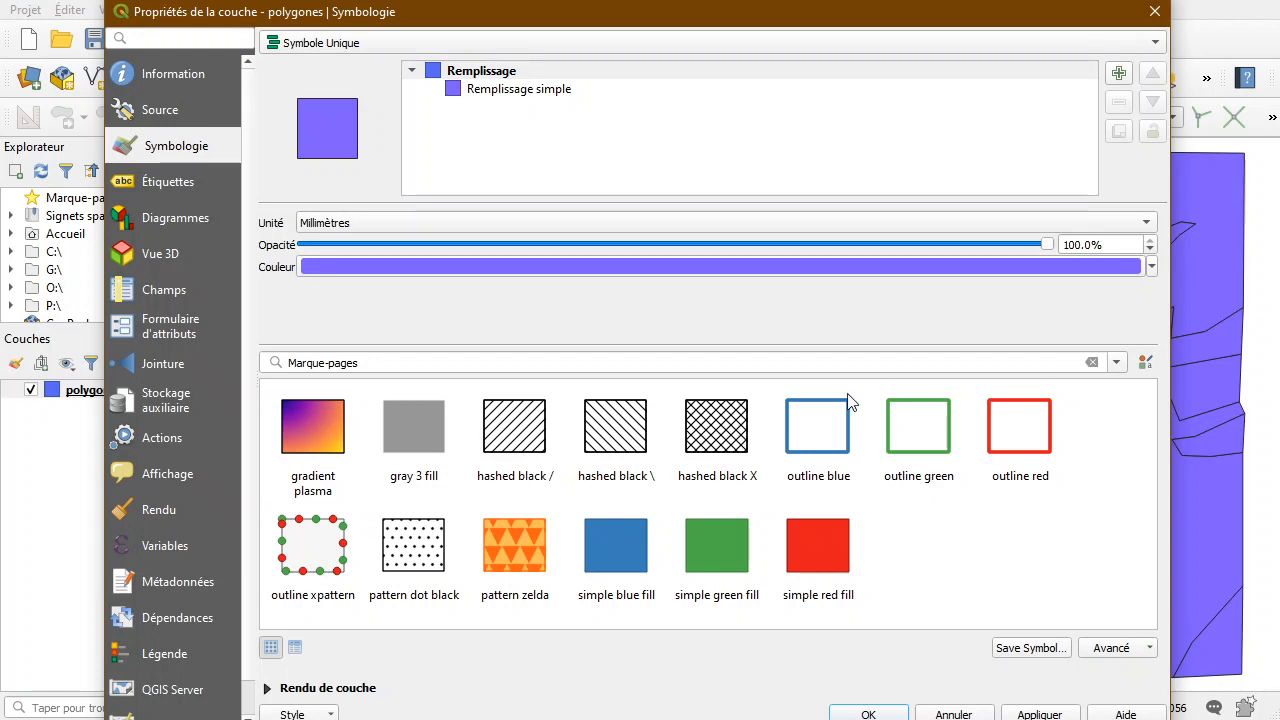
pyautogui.click(479, 70)
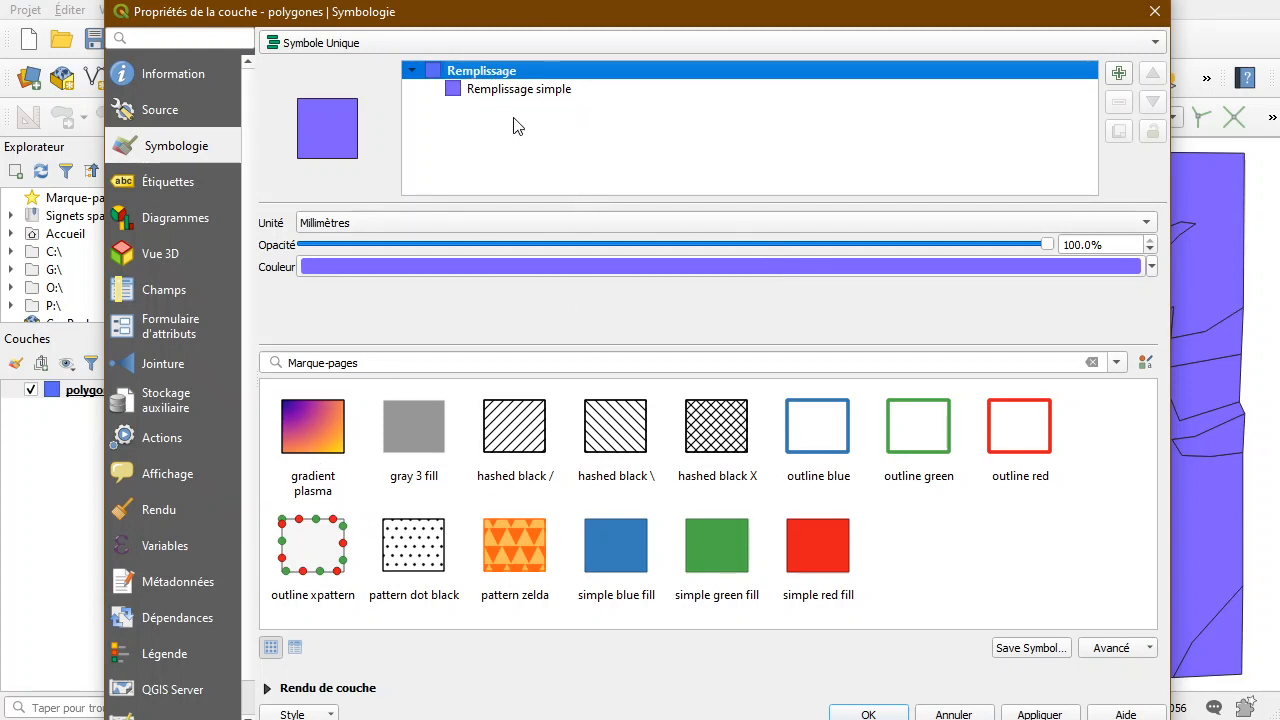
pyautogui.click(524, 90)
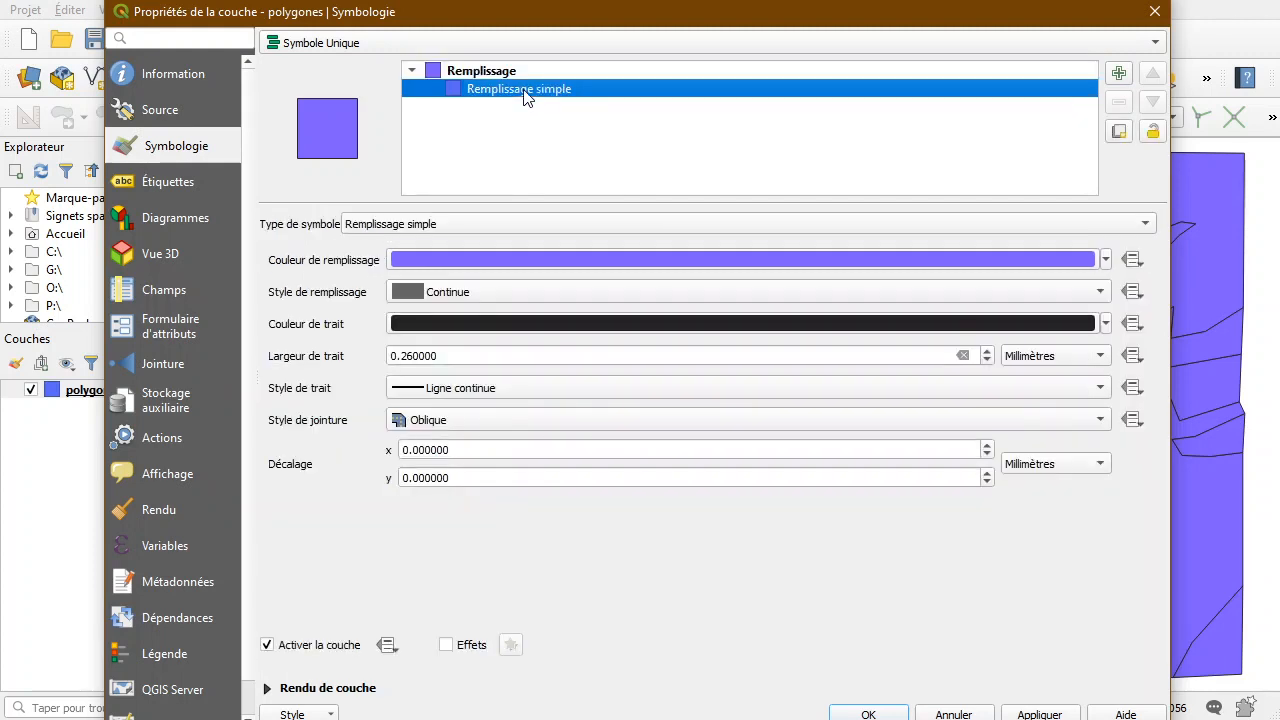
# Review the fill style and stroke style options available for the simple fill.
pyautogui.click(466, 291)
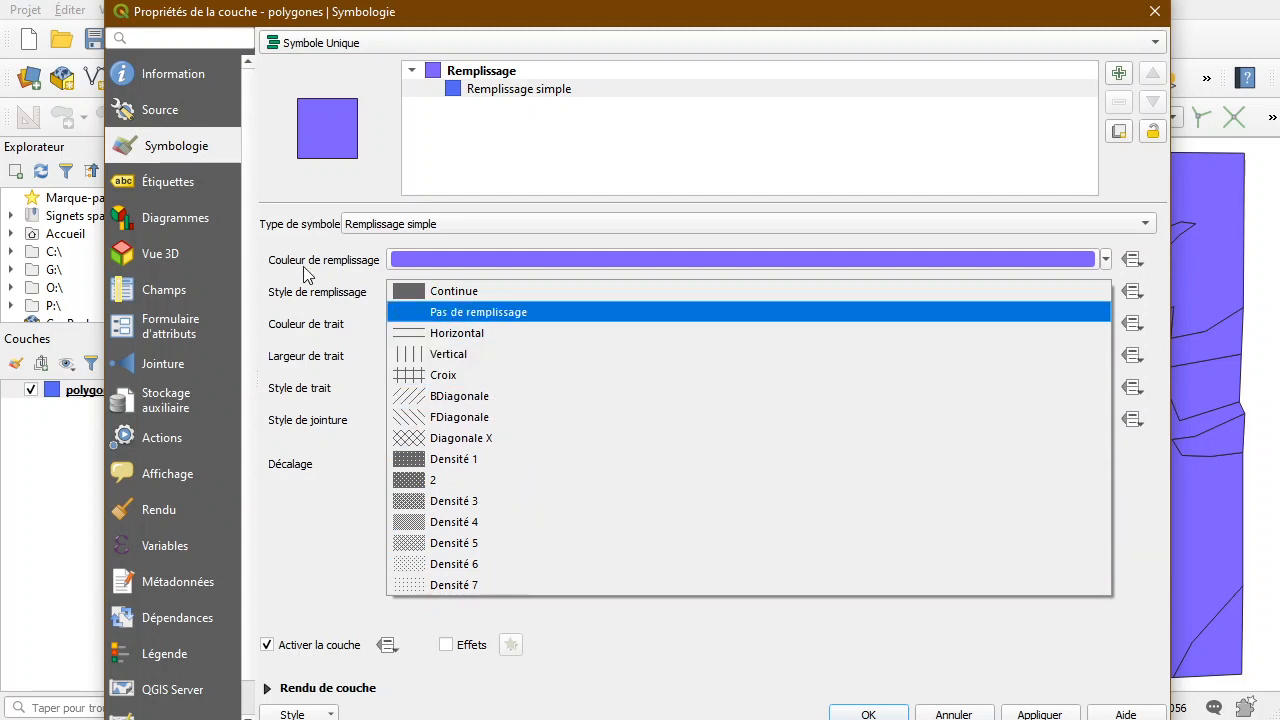
pyautogui.click(350, 290)
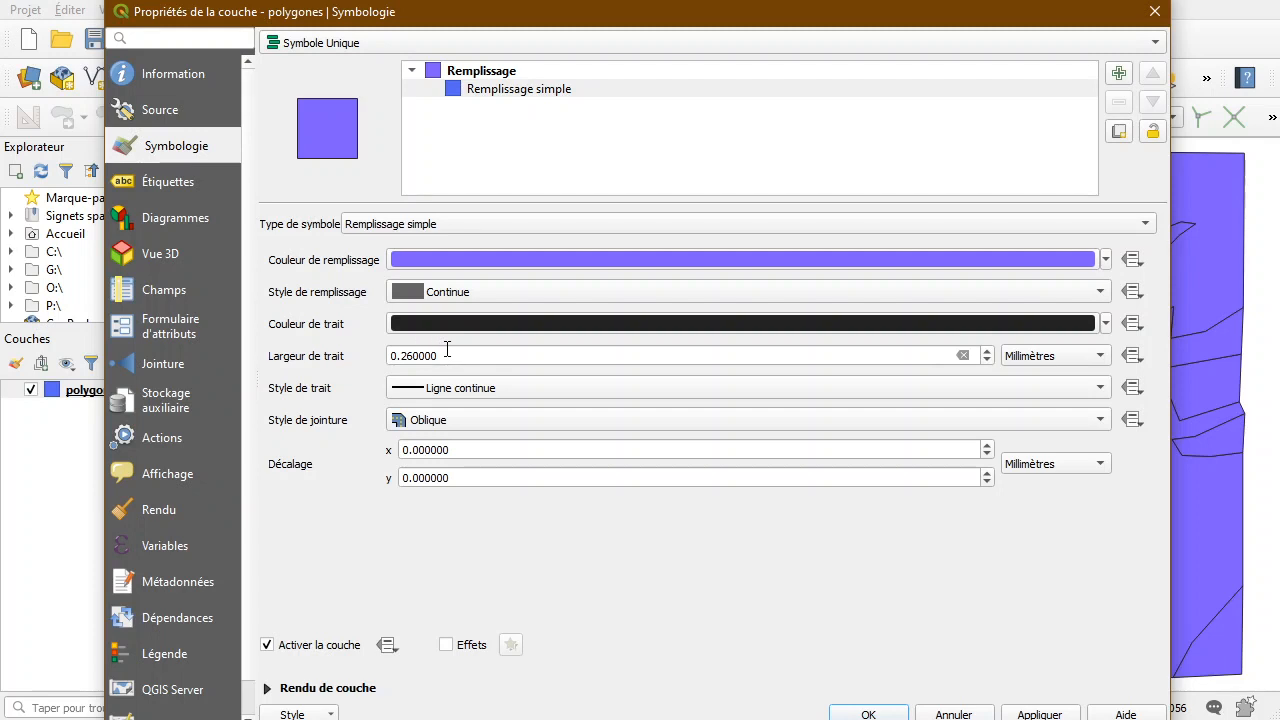
pyautogui.click(463, 397)
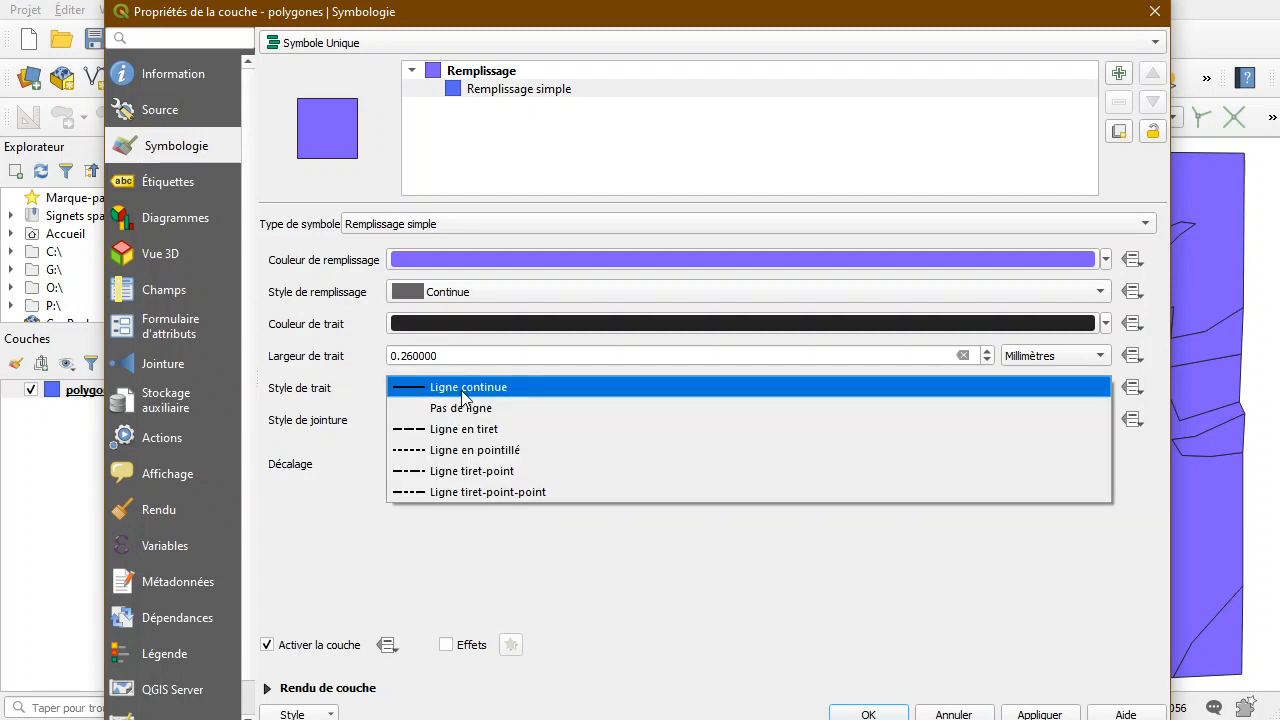
pyautogui.click(486, 563)
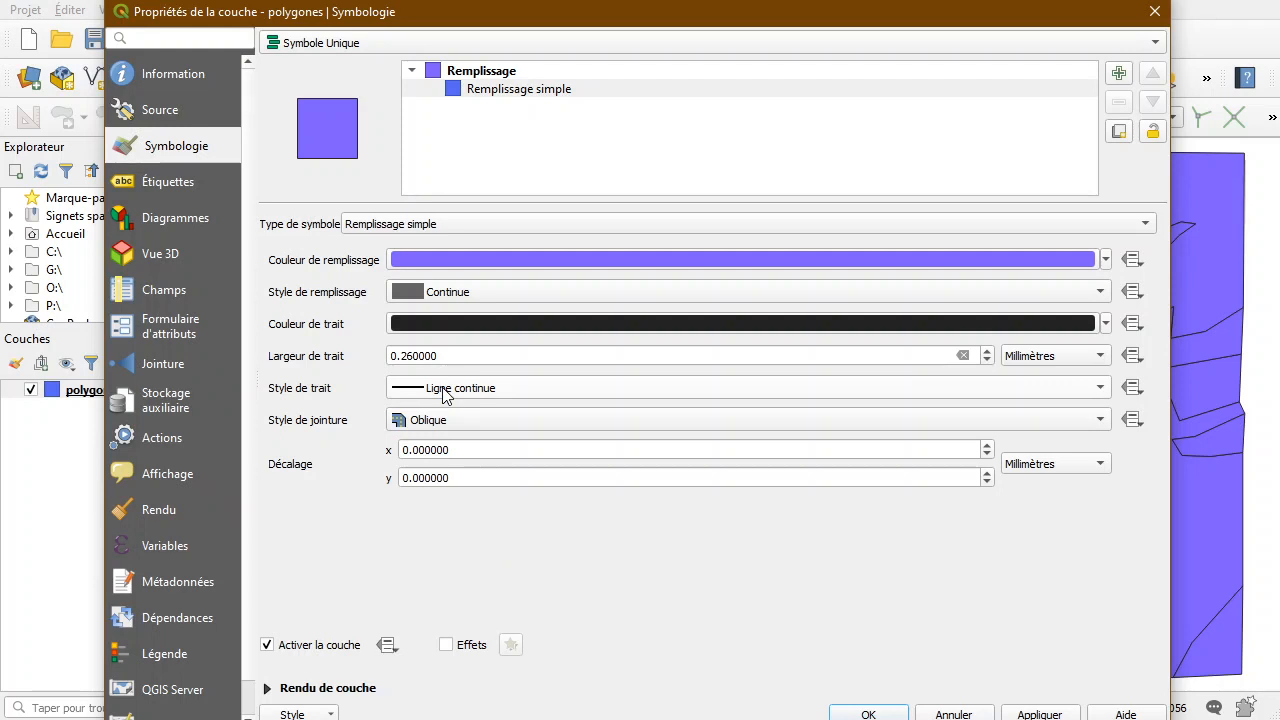
# Change the fill's symbol type to Remplissage en dégradé and apply it to the polygons.
pyautogui.click(466, 232)
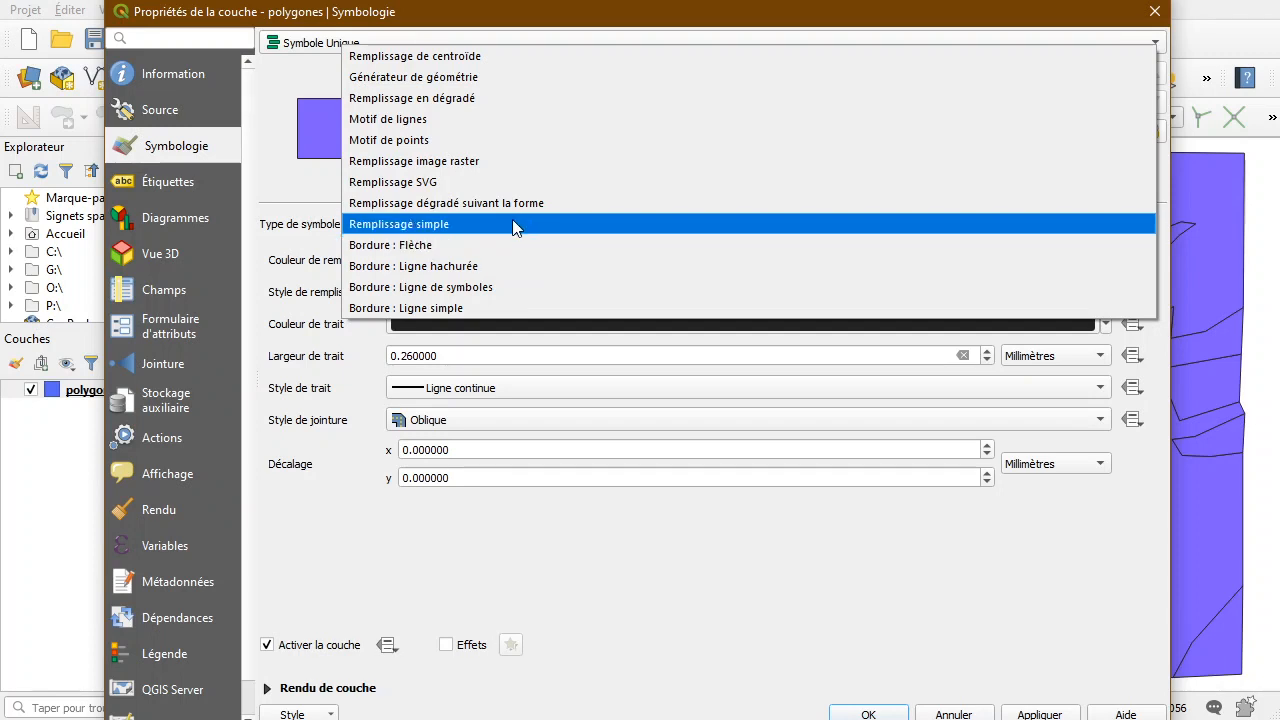
pyautogui.click(440, 108)
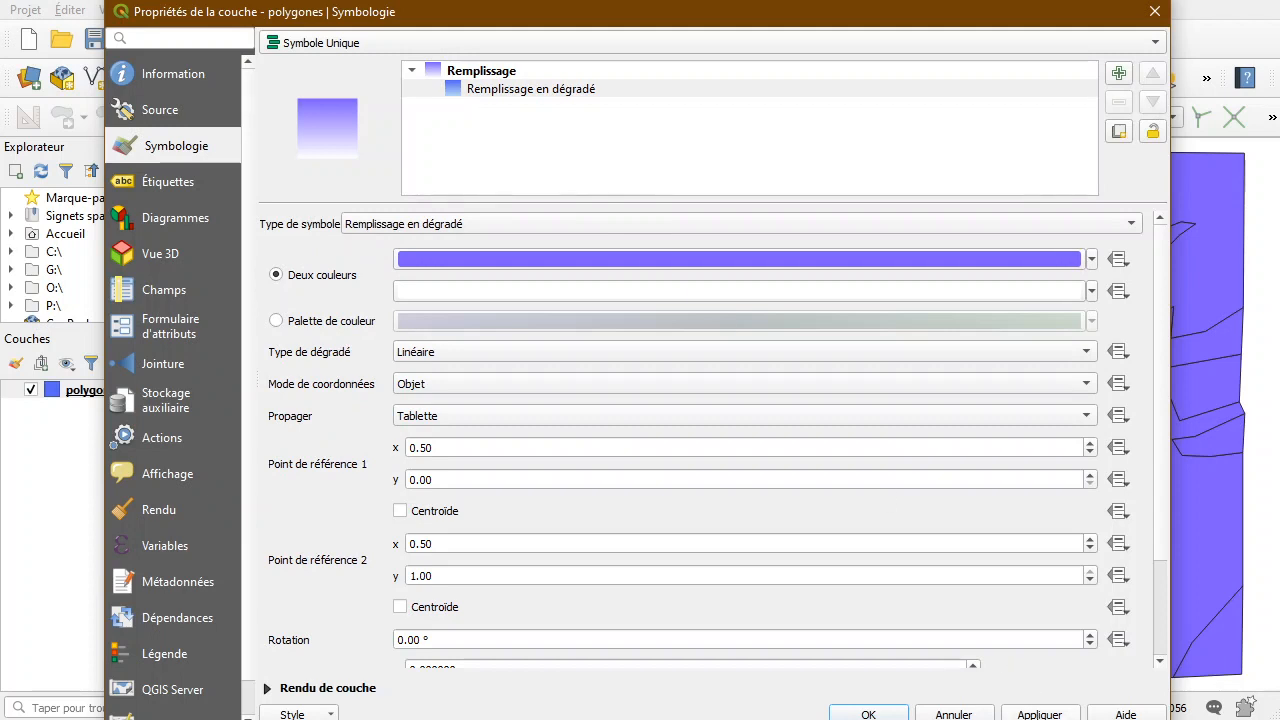
pyautogui.click(1039, 714)
pyautogui.moveTo(606, 23); pyautogui.dragTo(645, 9)
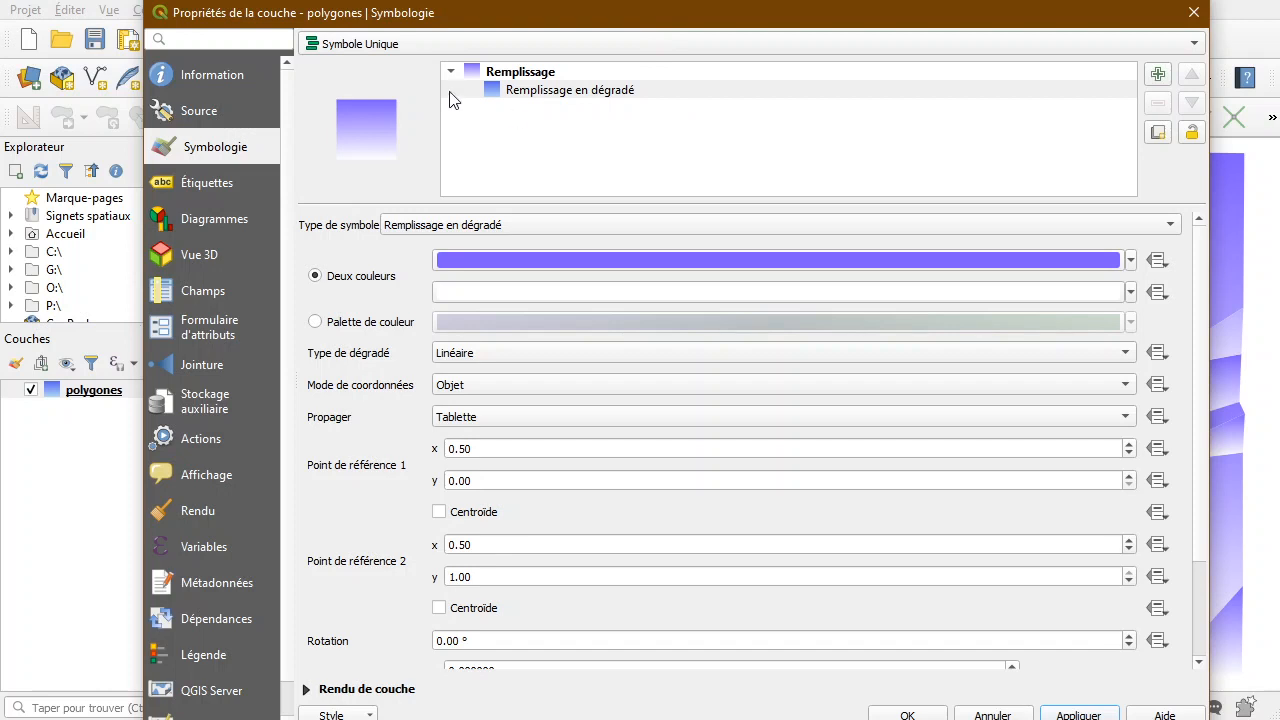
# Apply the gradient plasma preset to the whole fill, and remove its Remplissage simple symbol layer.
pyautogui.click(500, 72)
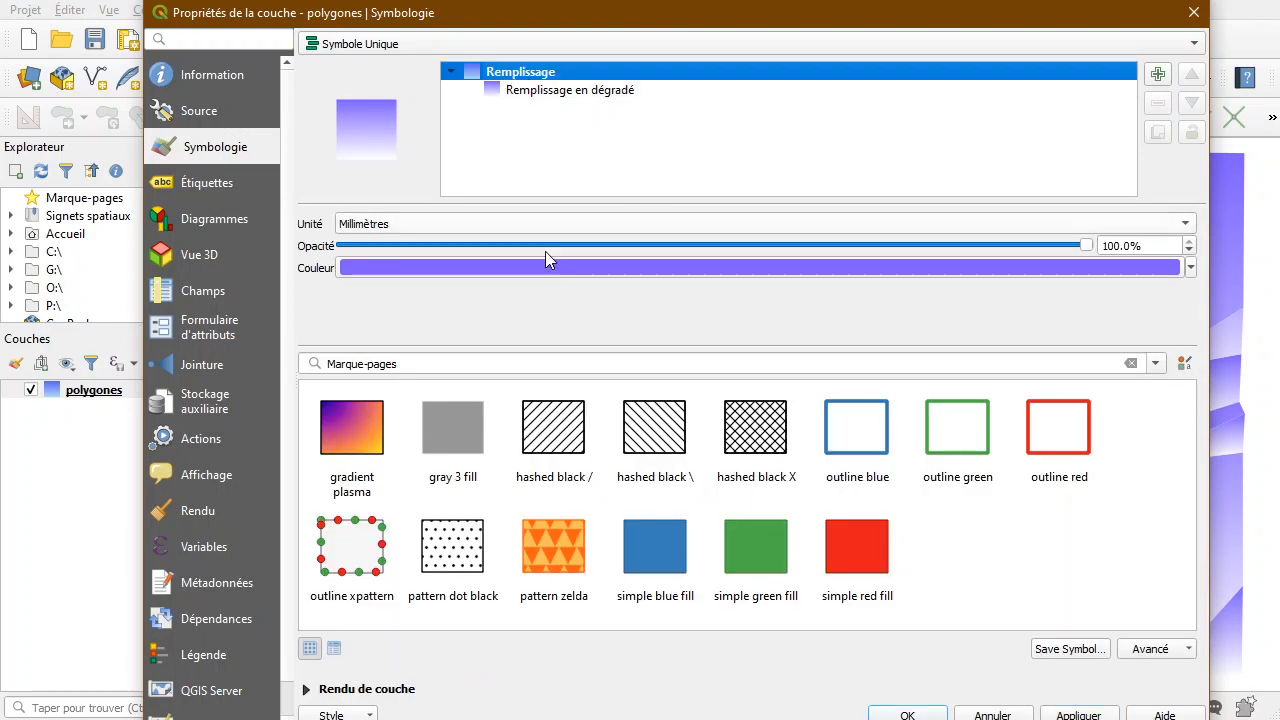
pyautogui.click(360, 432)
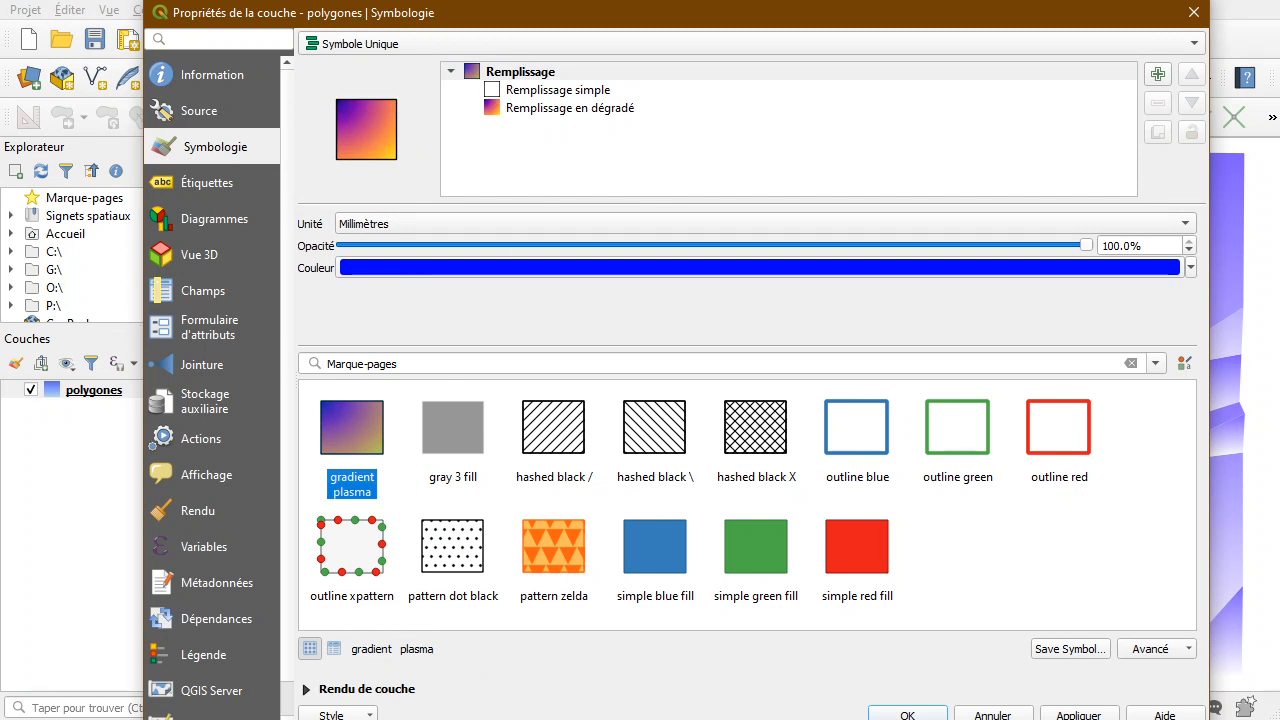
pyautogui.click(1085, 713)
pyautogui.moveTo(631, 19)
pyautogui.mouseDown()
pyautogui.moveTo(631, 719)
pyautogui.moveTo(660, 449)
pyautogui.moveTo(620, 20)
pyautogui.moveTo(617, 33)
pyautogui.mouseUp()
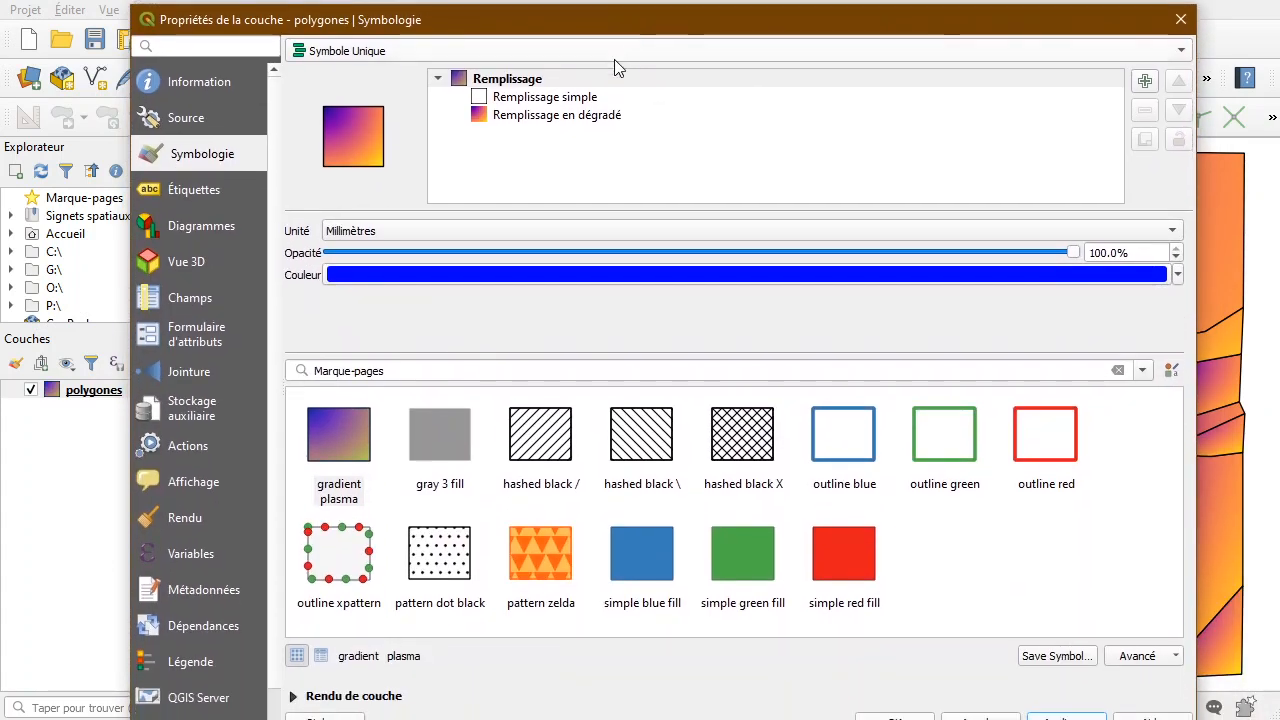
pyautogui.click(577, 98)
pyautogui.click(1145, 110)
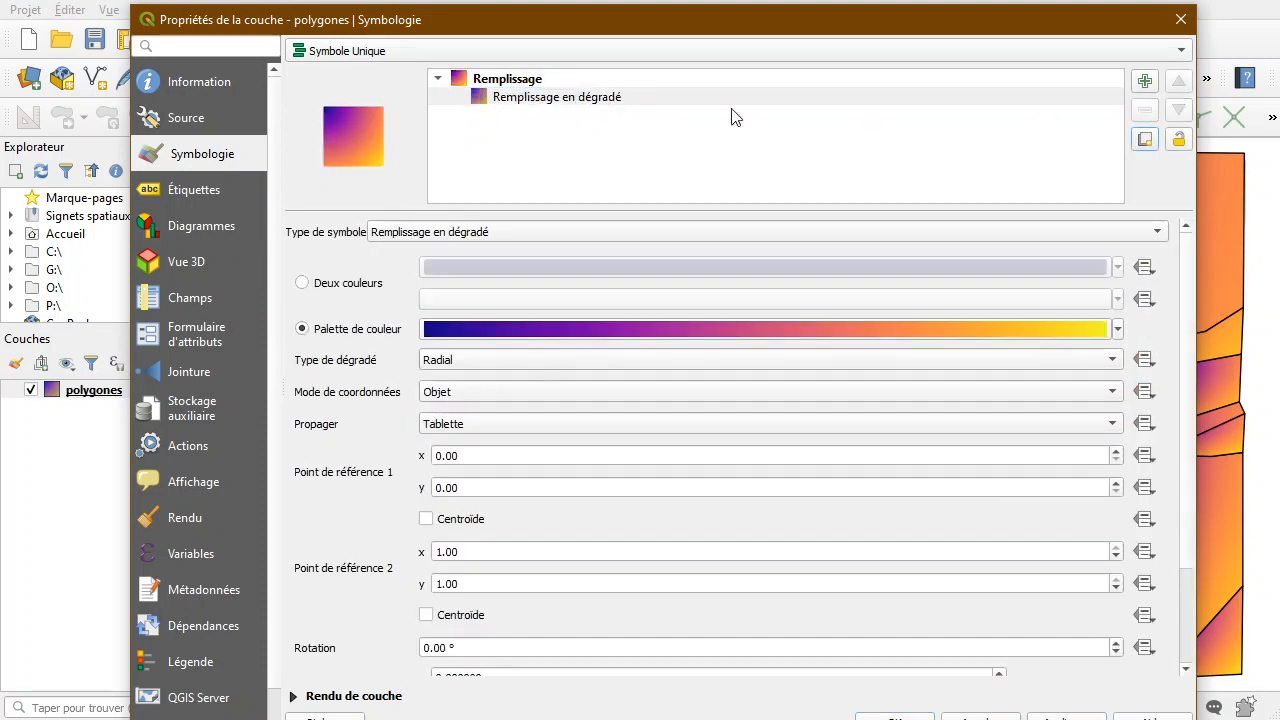
# Review the gradient fill's settings, including gradient type, coordinate mode, reference points, rotation and offset.
pyautogui.click(567, 106)
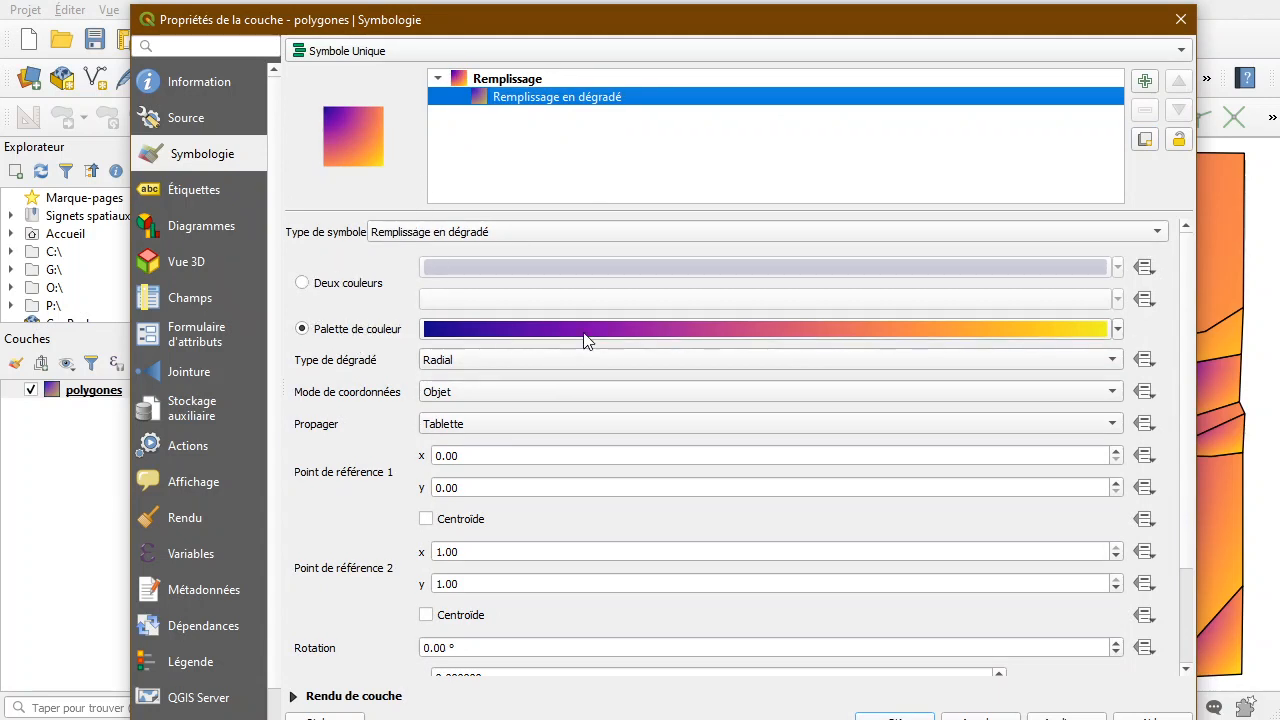
pyautogui.click(481, 362)
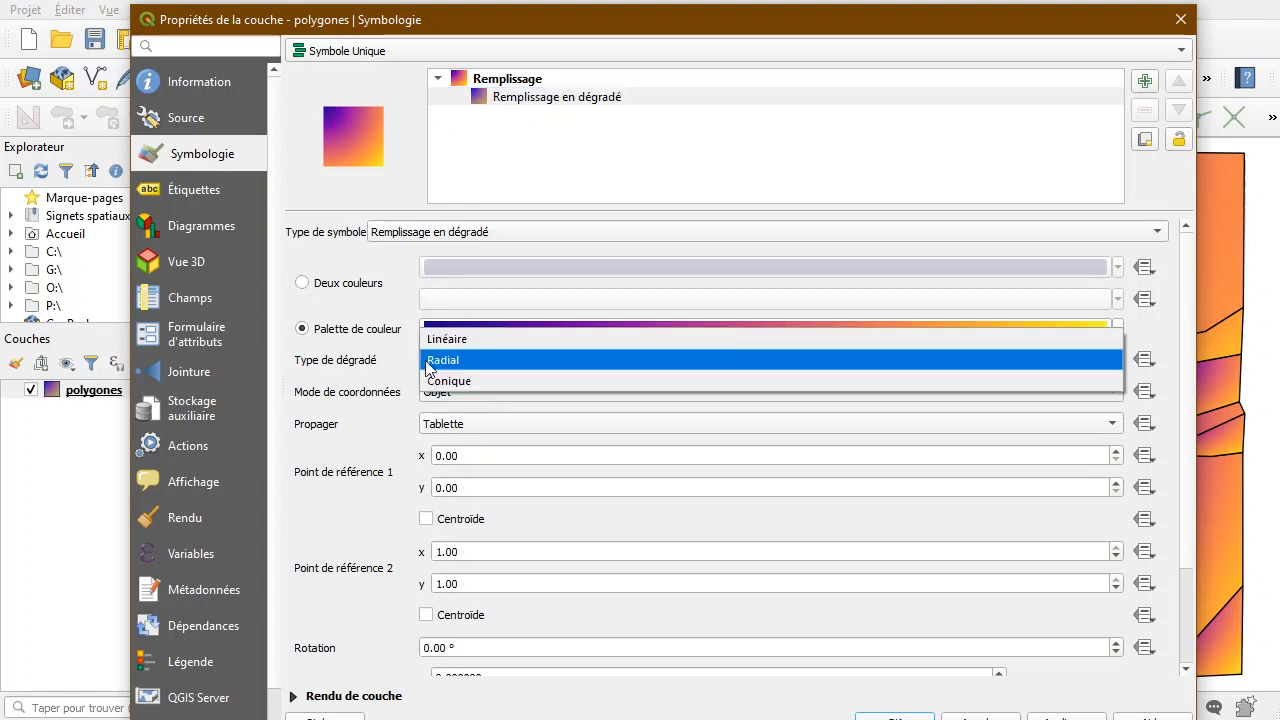
pyautogui.click(348, 376)
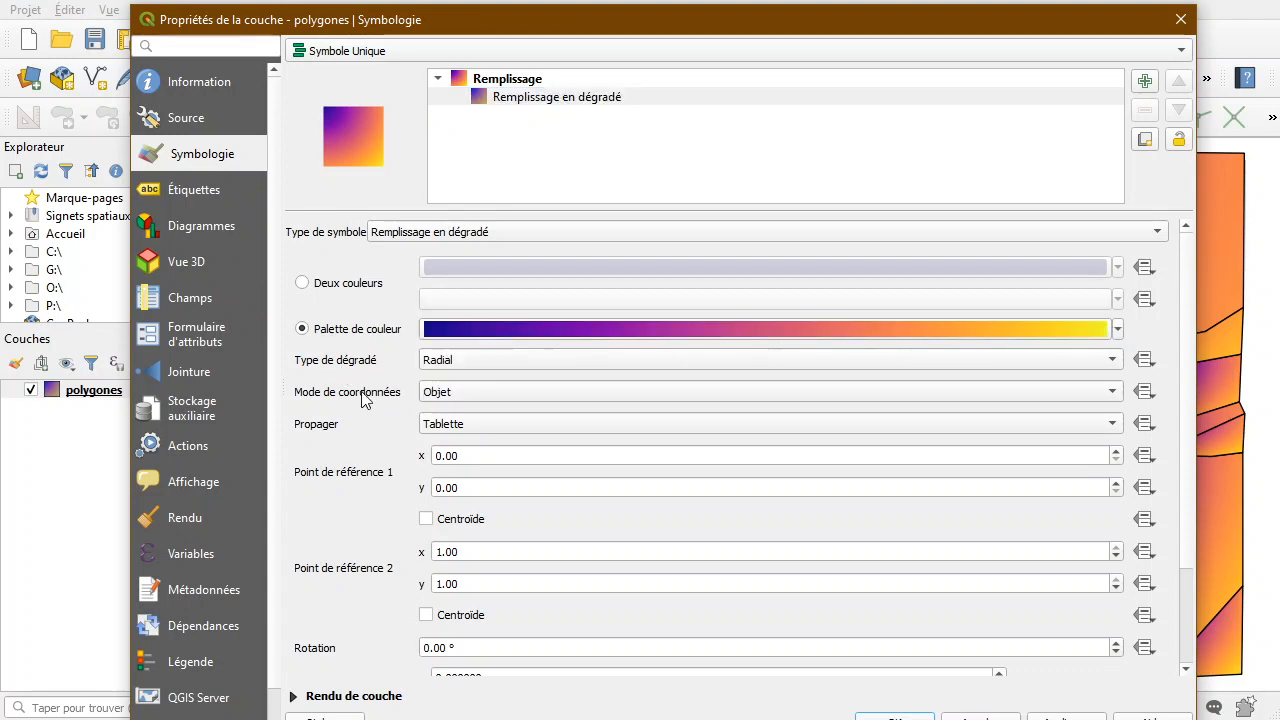
pyautogui.click(455, 393)
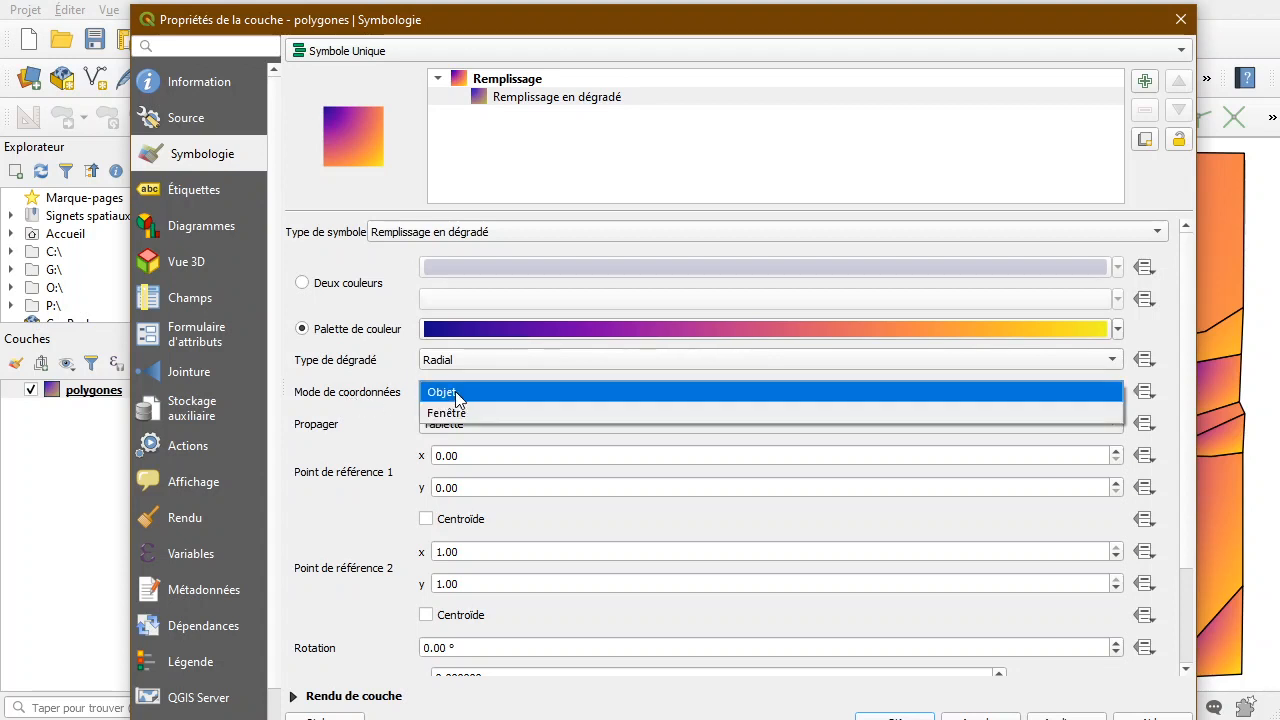
pyautogui.click(374, 396)
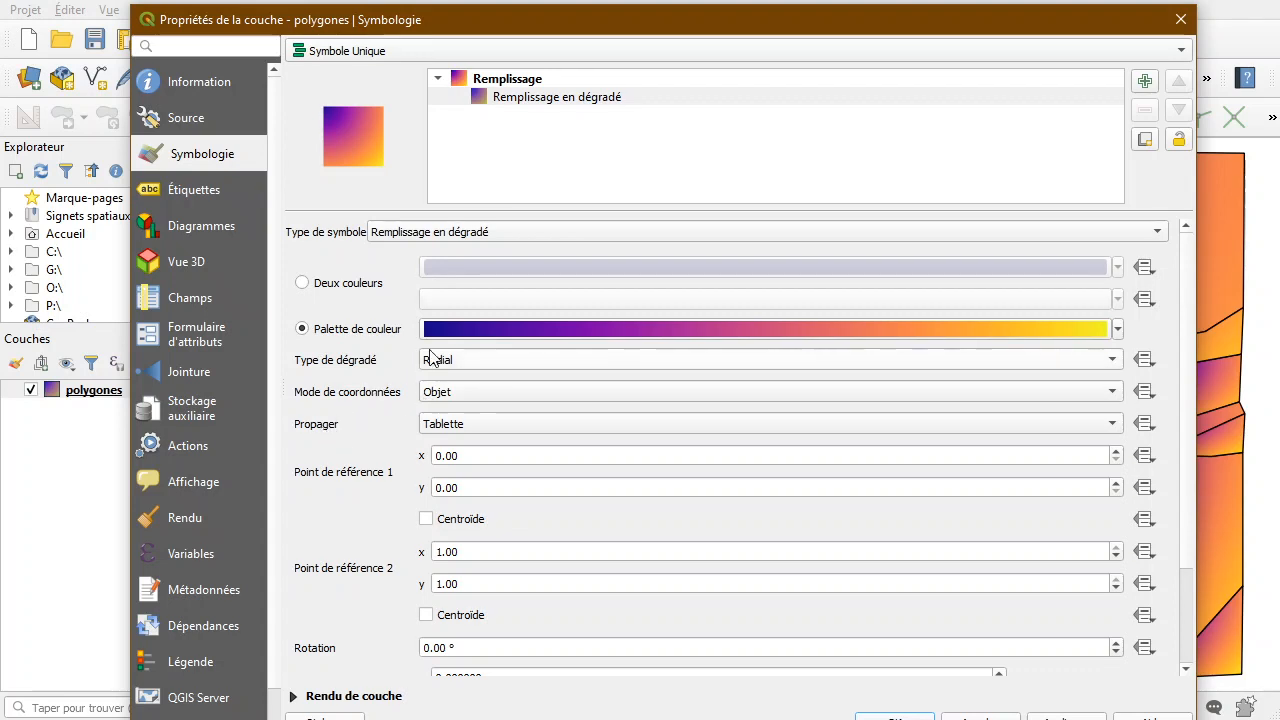
pyautogui.scroll(-3, 370, 572)
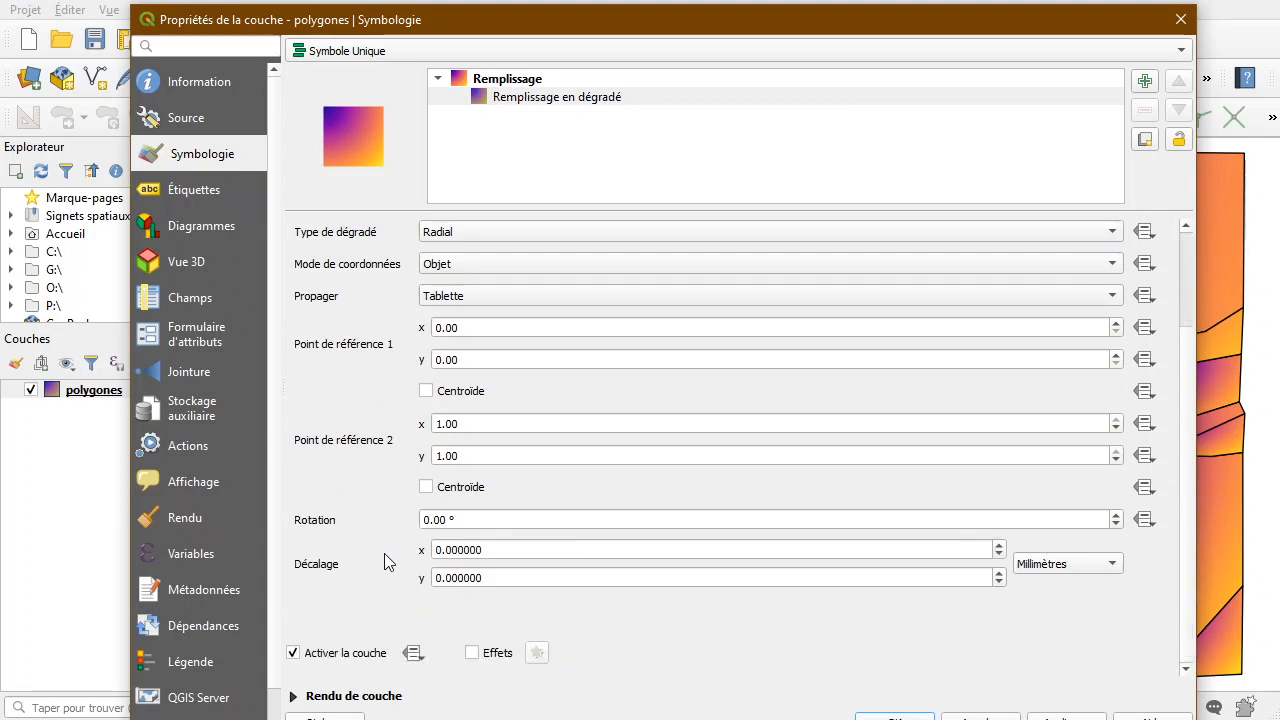
pyautogui.scroll(3, 379, 550)
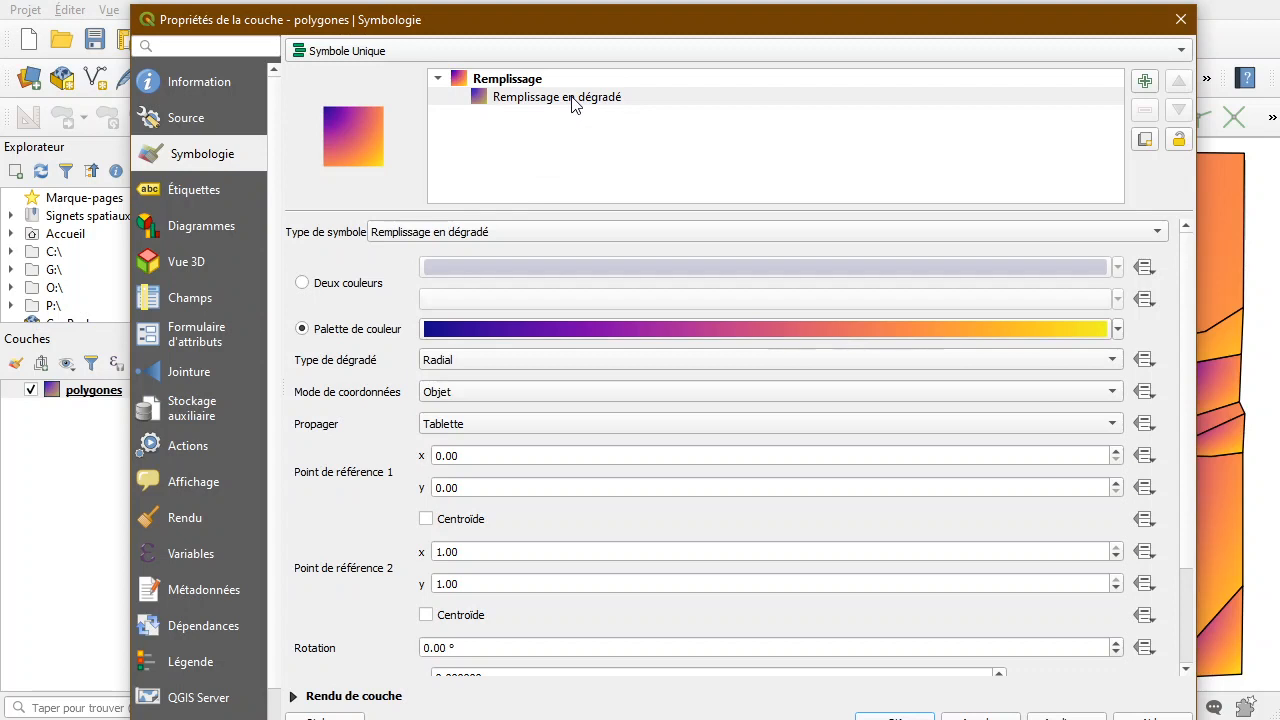
# Change the symbol type to Remplissage dégradé suivant la forme, apply it and inspect the polygons on the map.
pyautogui.click(447, 238)
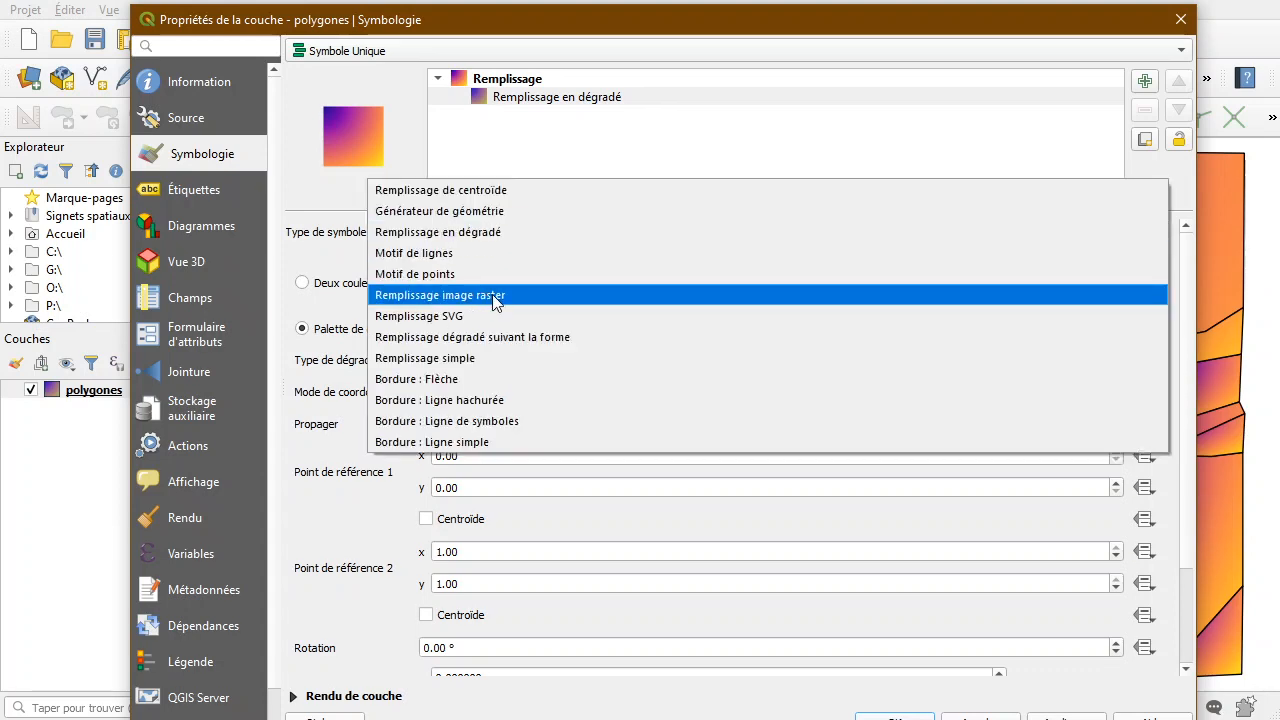
pyautogui.click(521, 337)
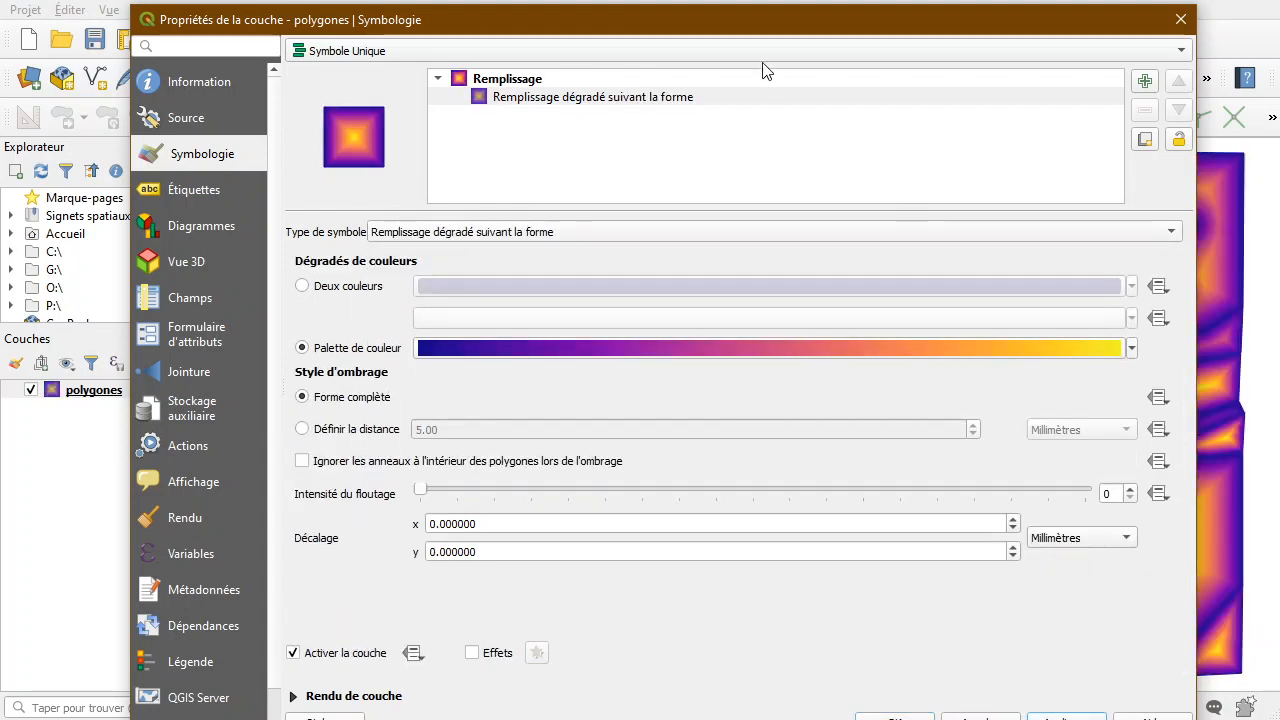
pyautogui.moveTo(750, 25); pyautogui.dragTo(732, 710)
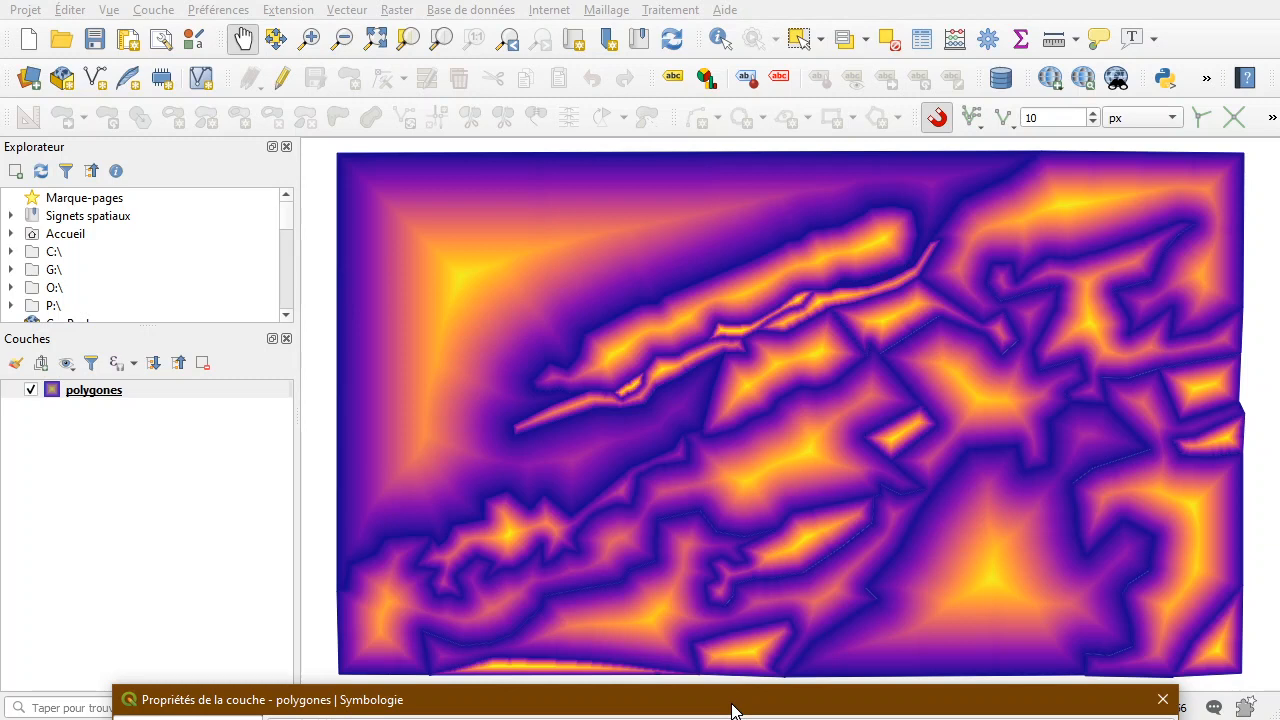
pyautogui.moveTo(732, 710); pyautogui.dragTo(700, 20)
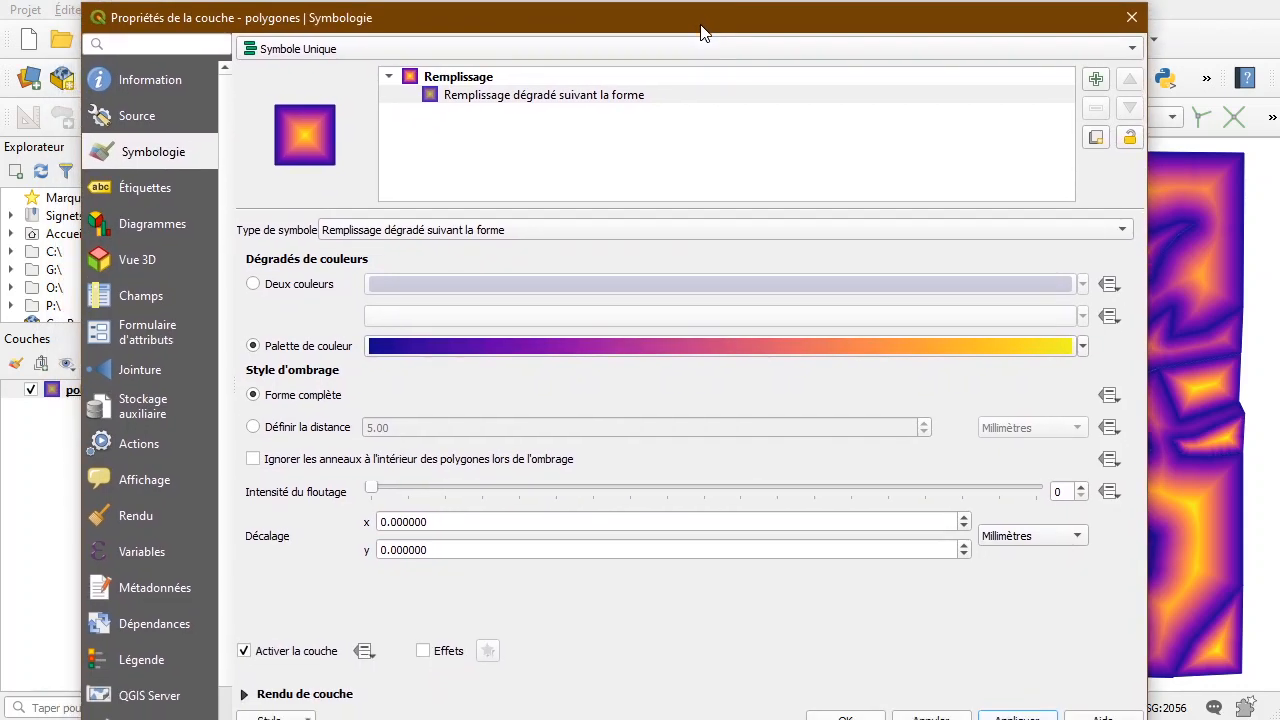
# Switch the shape gradient to Deux couleurs and set its first colour to white.
pyautogui.click(314, 291)
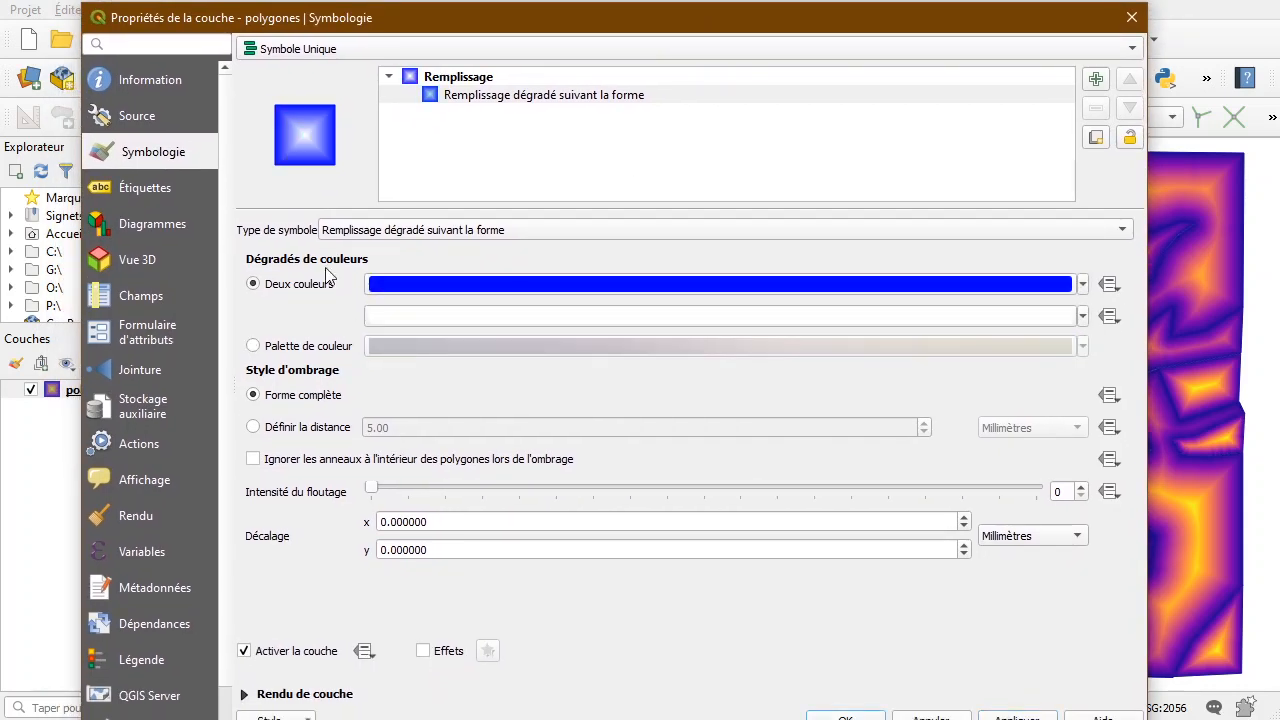
pyautogui.click(479, 292)
pyautogui.moveTo(611, 182); pyautogui.dragTo(557, 186)
pyautogui.click(932, 438)
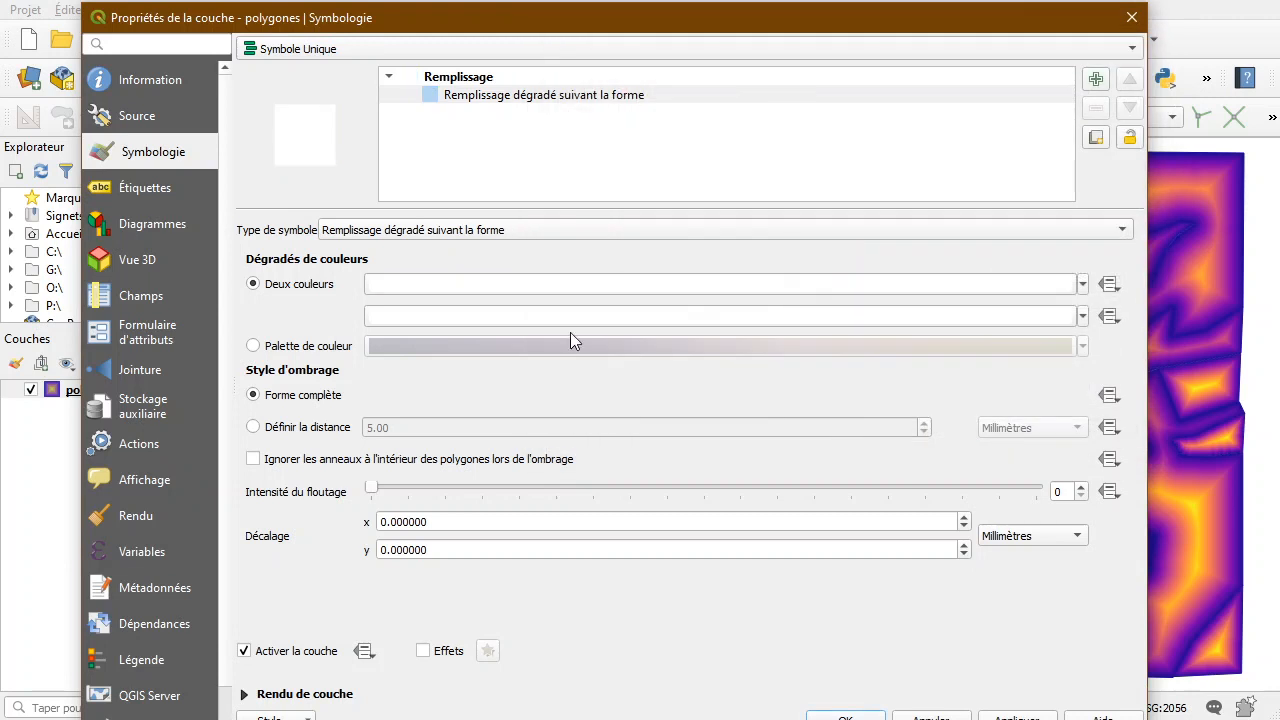
# Set the second gradient colour to light blue #e0f3ff, apply the style and inspect the map.
pyautogui.click(565, 316)
pyautogui.moveTo(596, 250); pyautogui.dragTo(596, 198)
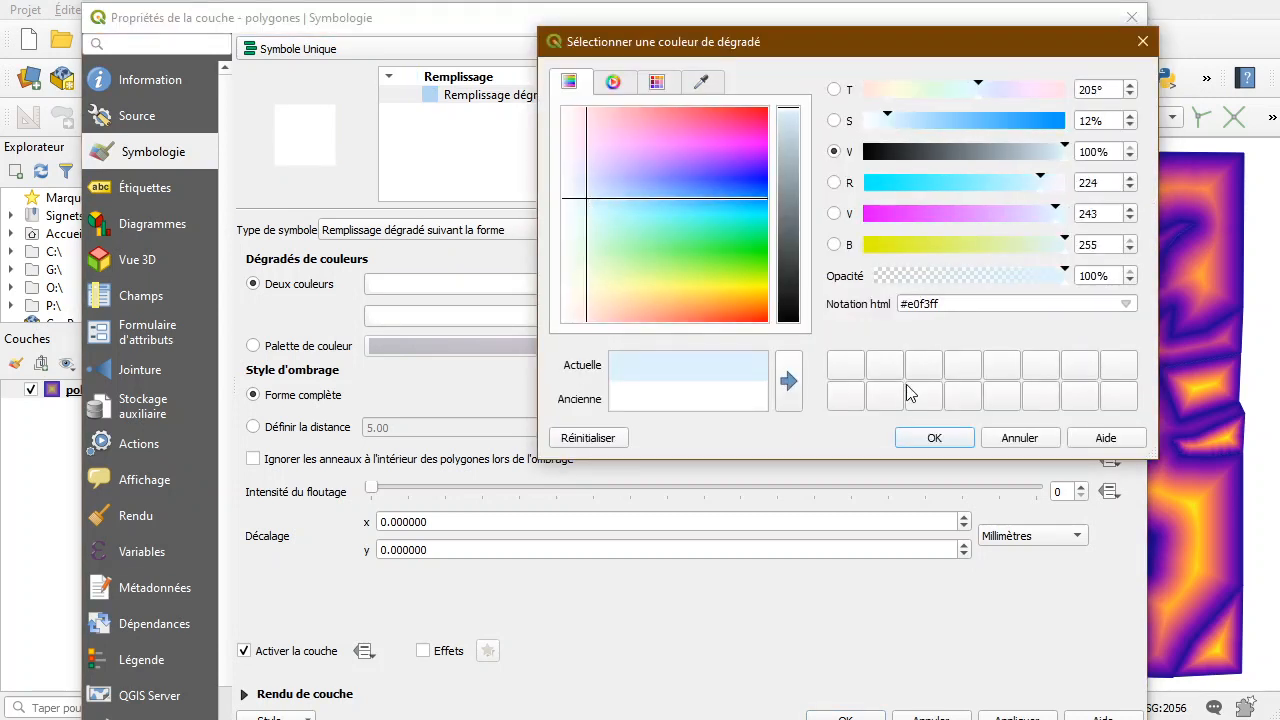
pyautogui.click(932, 438)
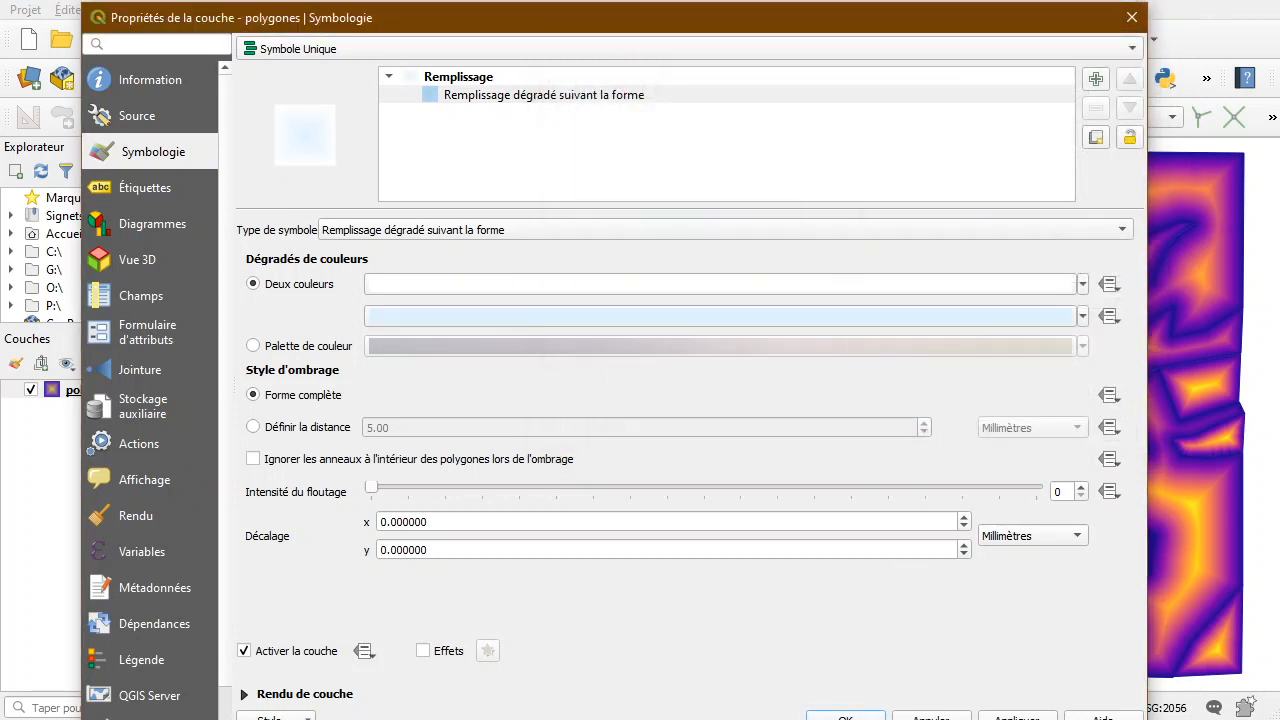
pyautogui.click(1017, 717)
pyautogui.moveTo(765, 28); pyautogui.dragTo(795, 623)
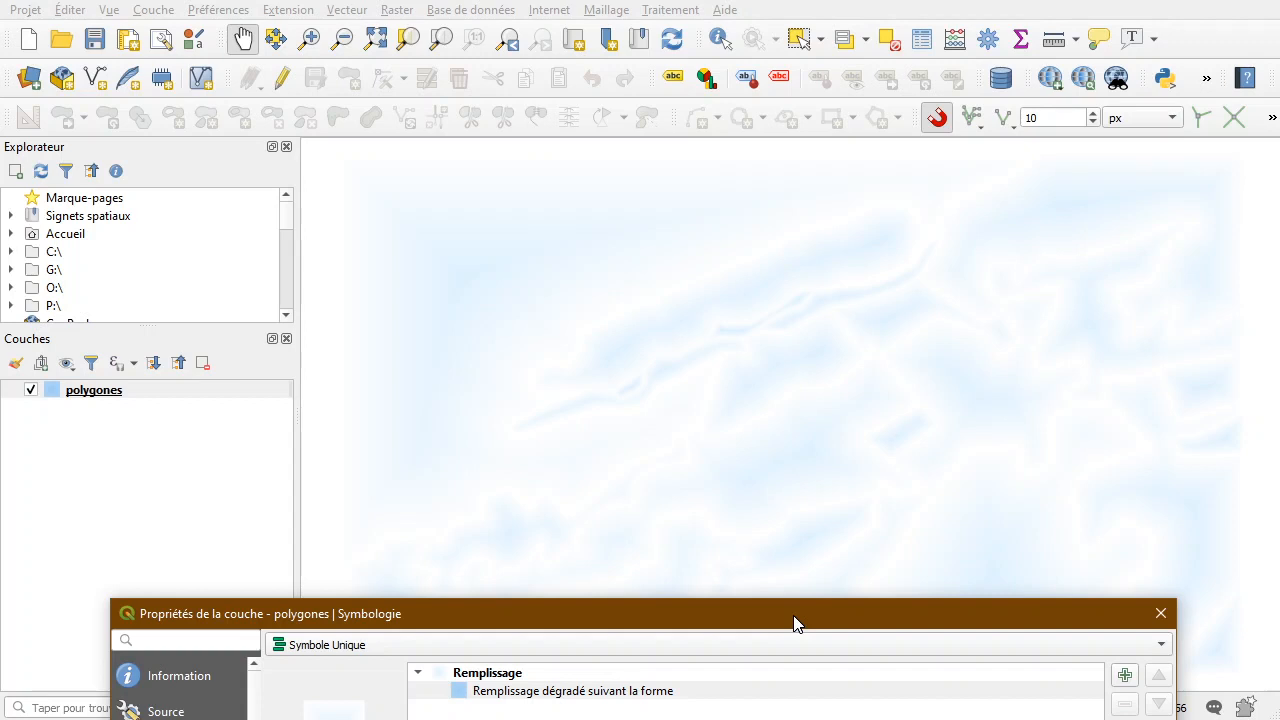
pyautogui.moveTo(795, 623); pyautogui.dragTo(803, 27)
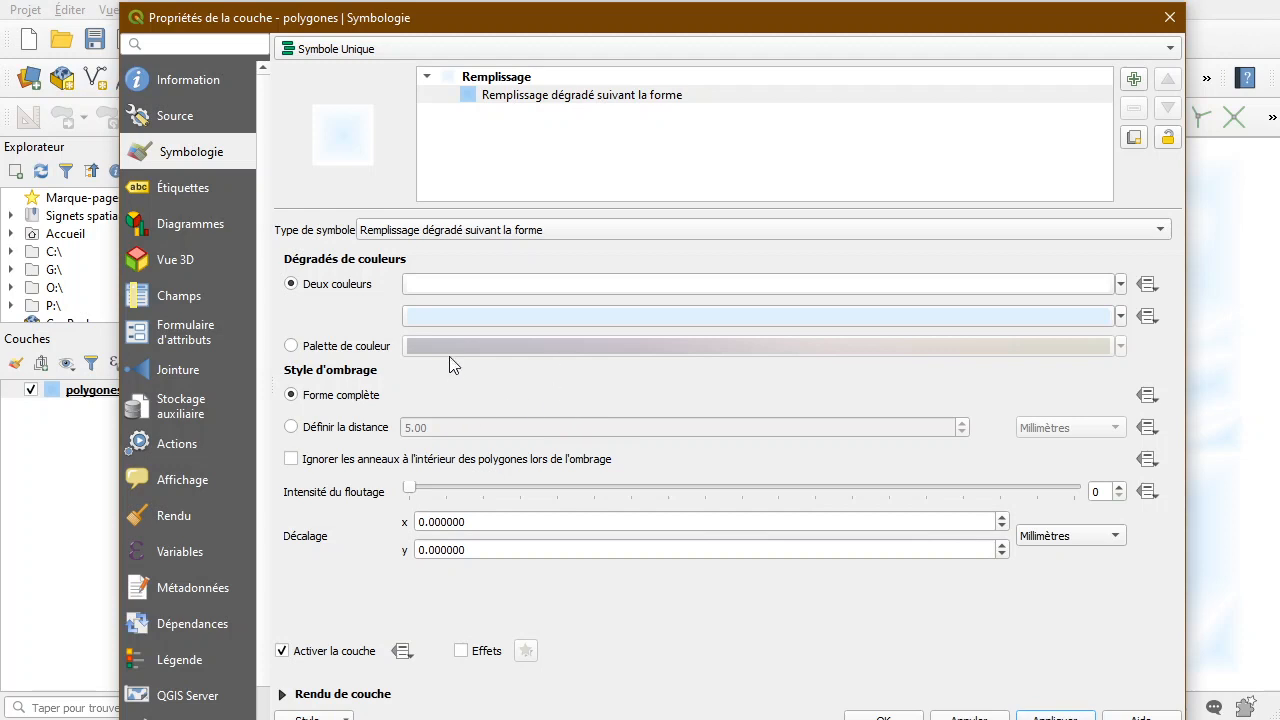
# Change the fill's symbol type to Motif de lignes and set its simple line's colour to light blue #9bcaff.
pyautogui.click(537, 233)
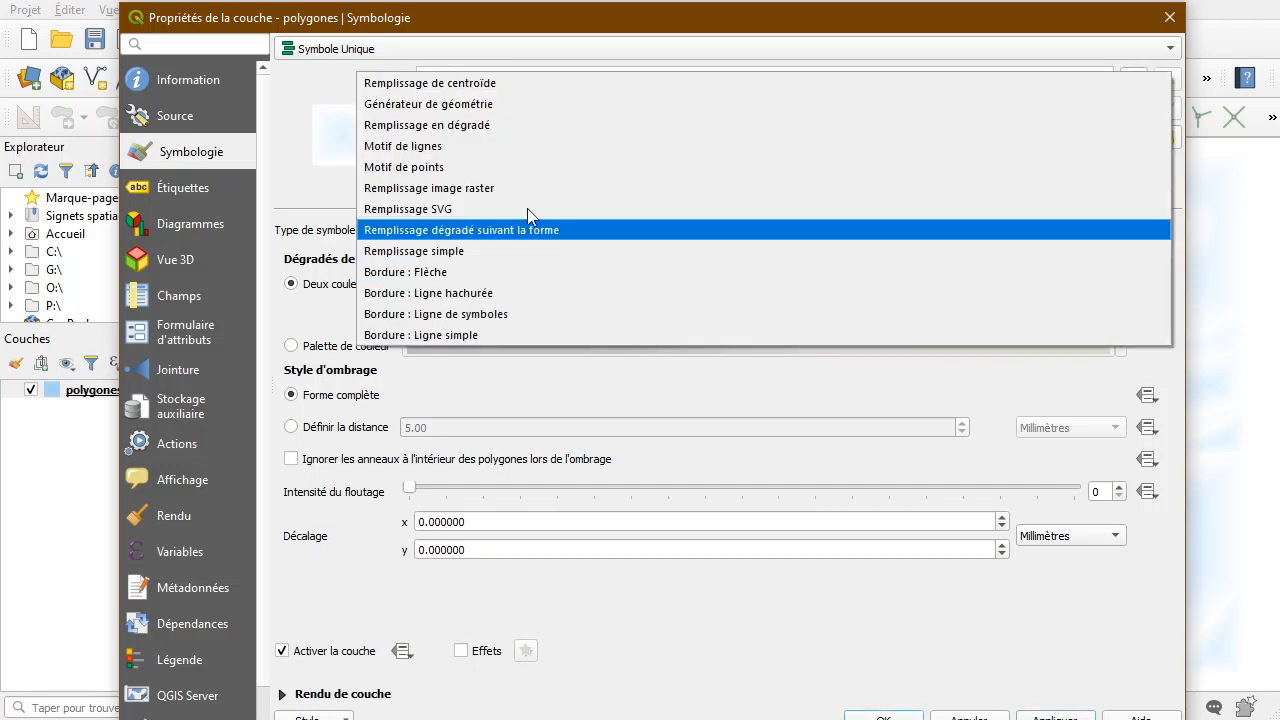
pyautogui.click(432, 150)
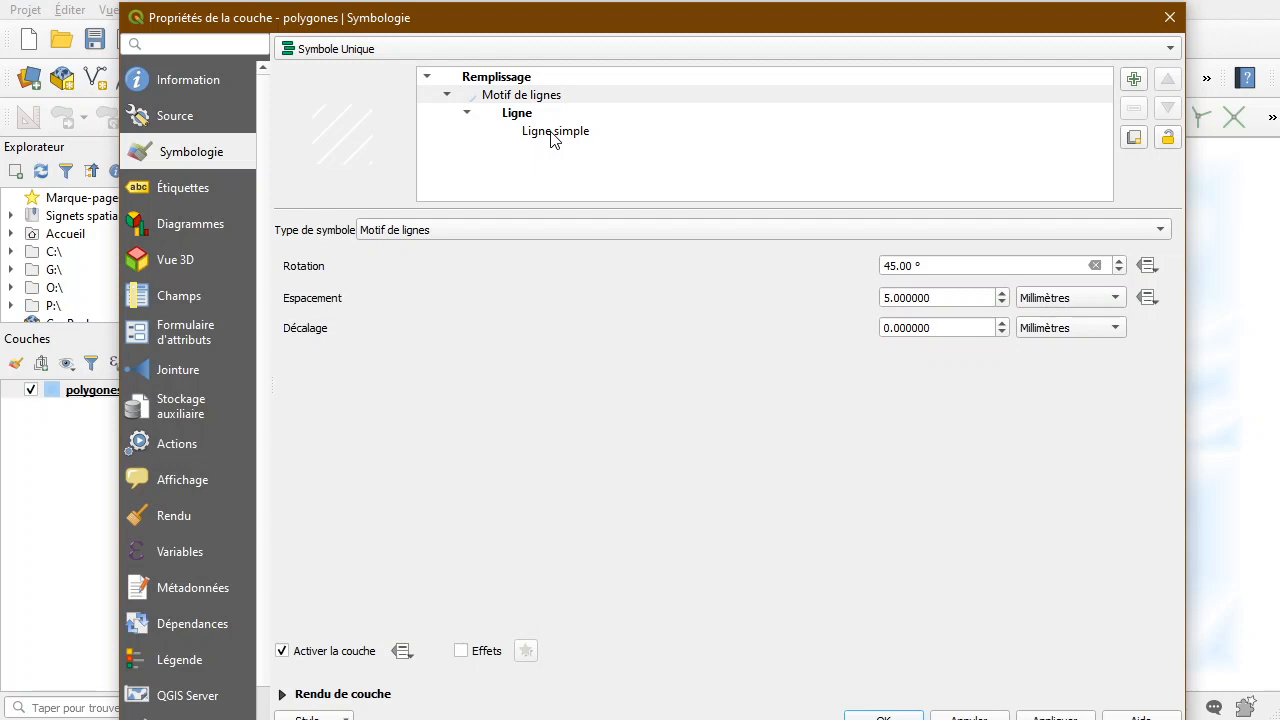
pyautogui.click(555, 133)
pyautogui.click(492, 271)
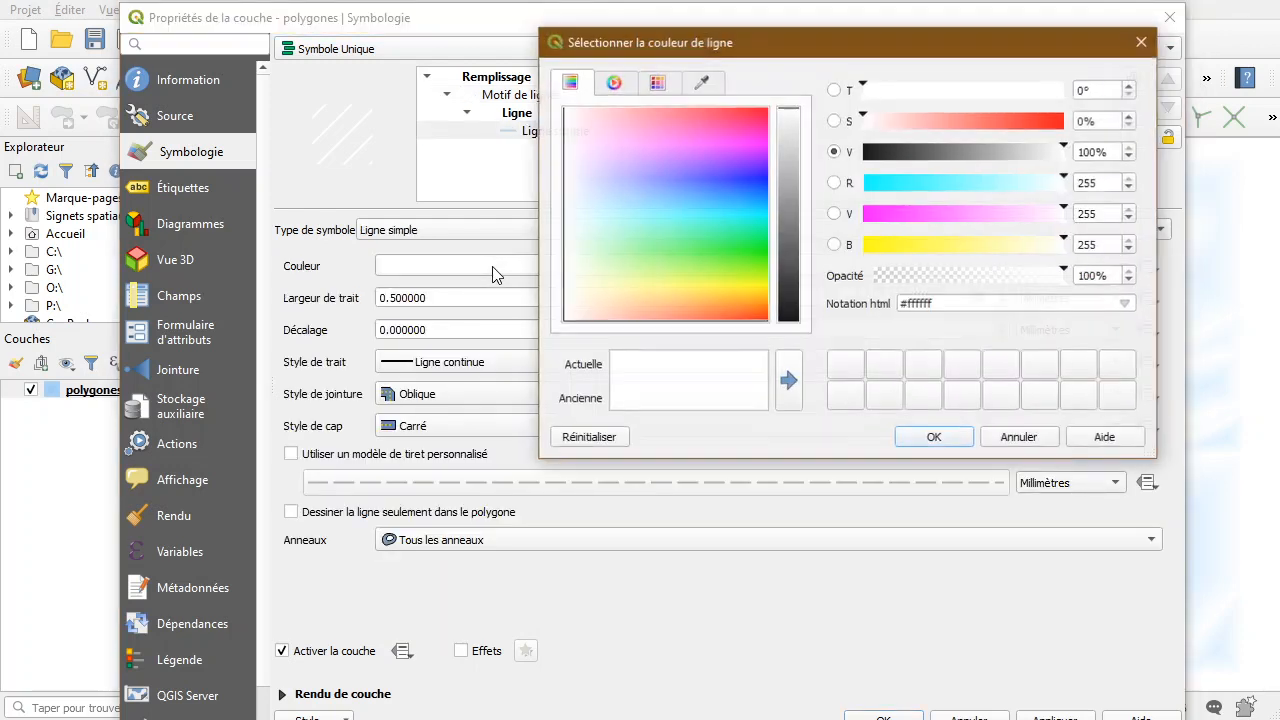
pyautogui.click(643, 197)
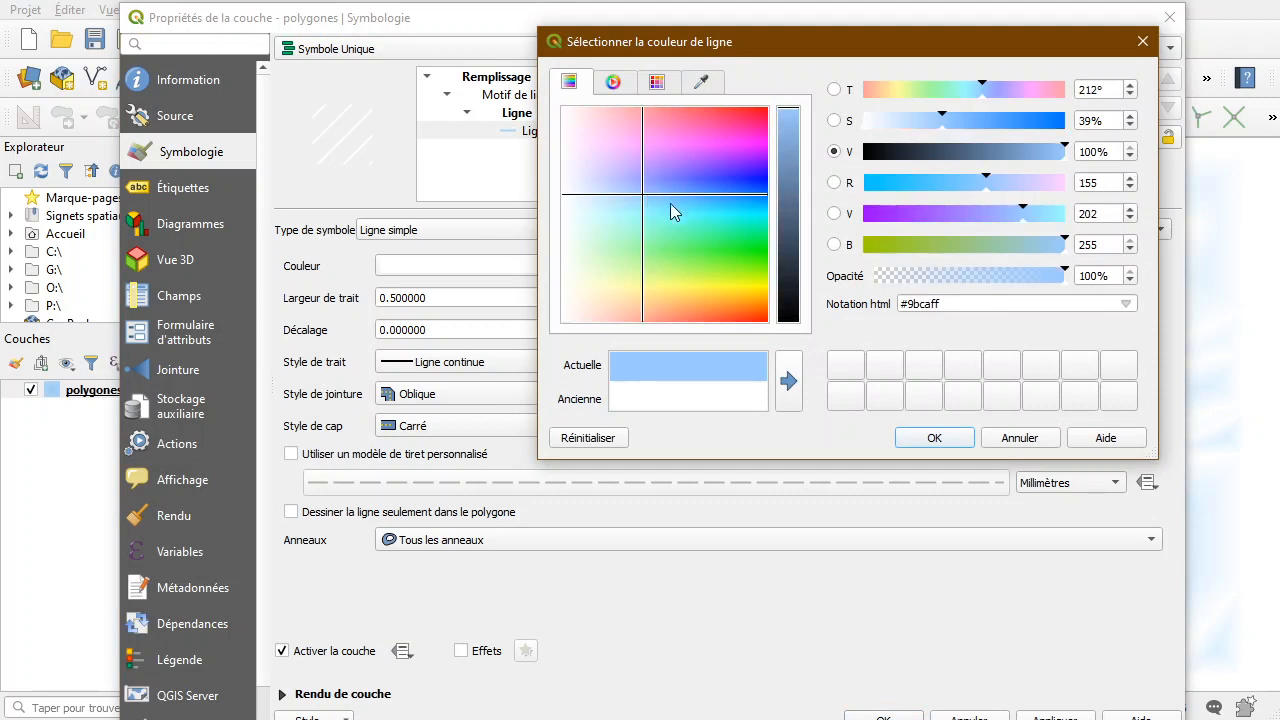
pyautogui.click(940, 437)
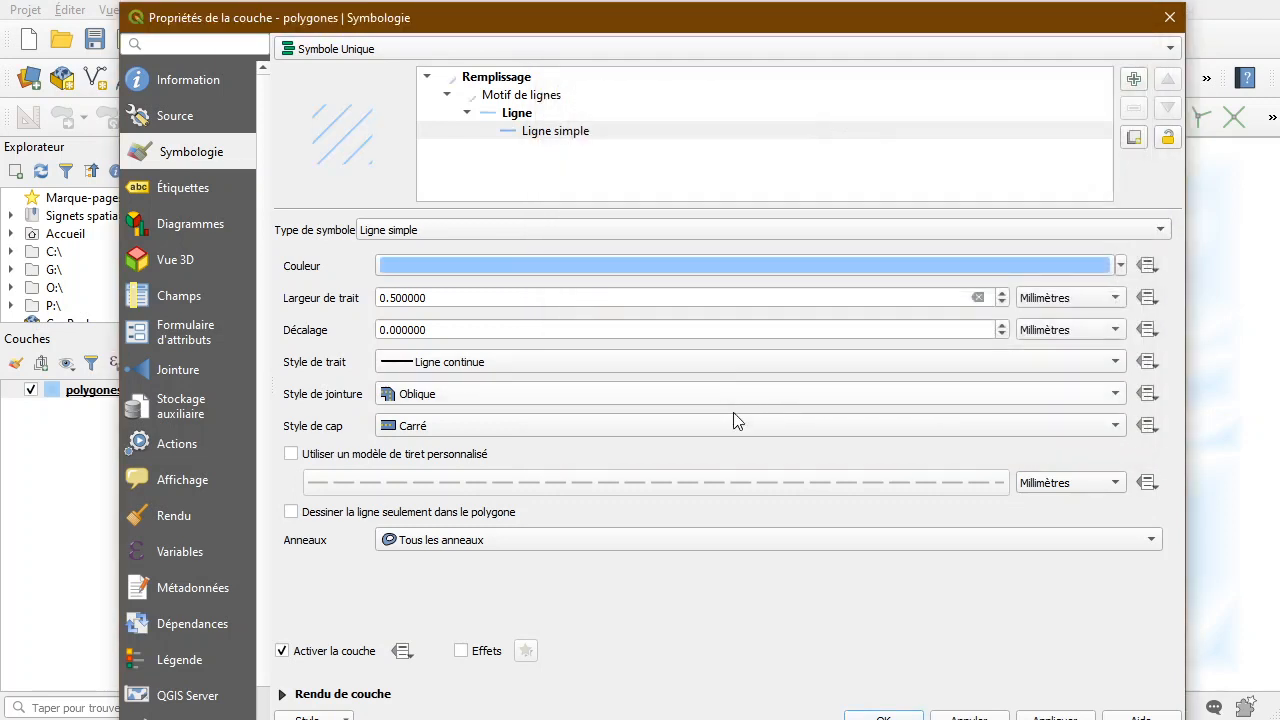
# Apply the line pattern to the polygones layer and inspect the hatching on the map.
pyautogui.click(1055, 716)
pyautogui.moveTo(960, 22); pyautogui.dragTo(1017, 706)
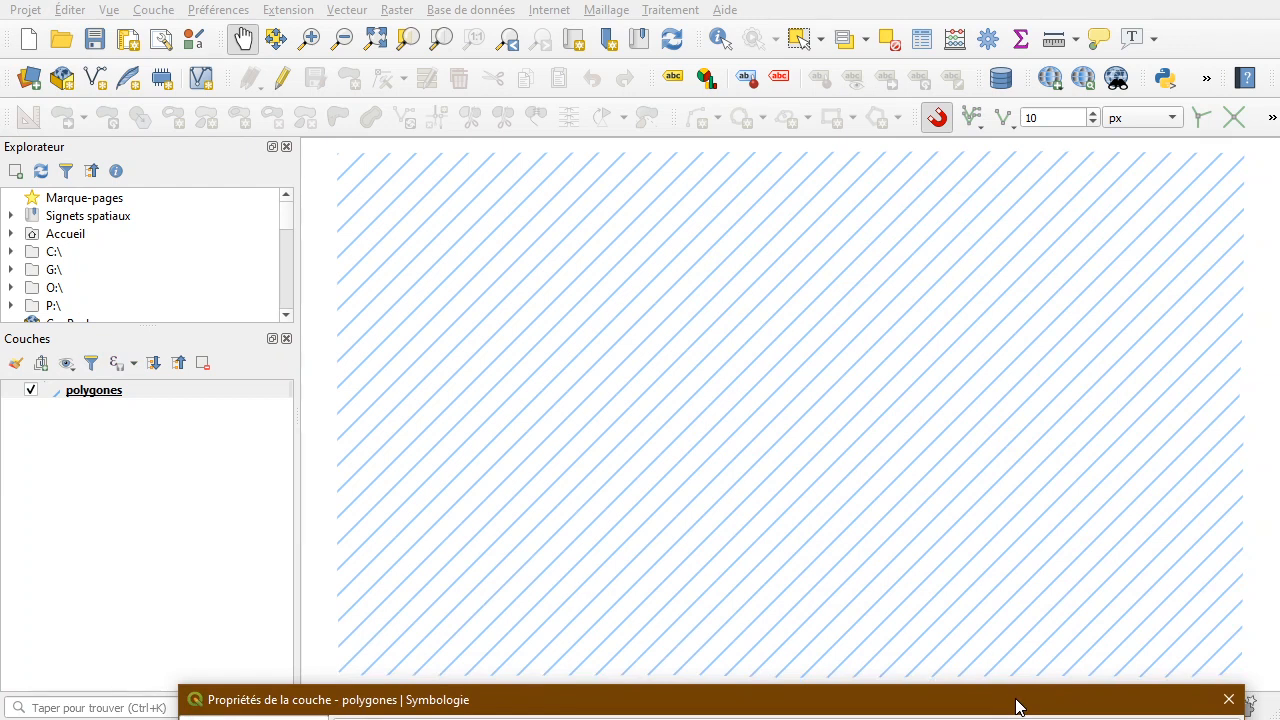
pyautogui.moveTo(1017, 706); pyautogui.dragTo(976, 9)
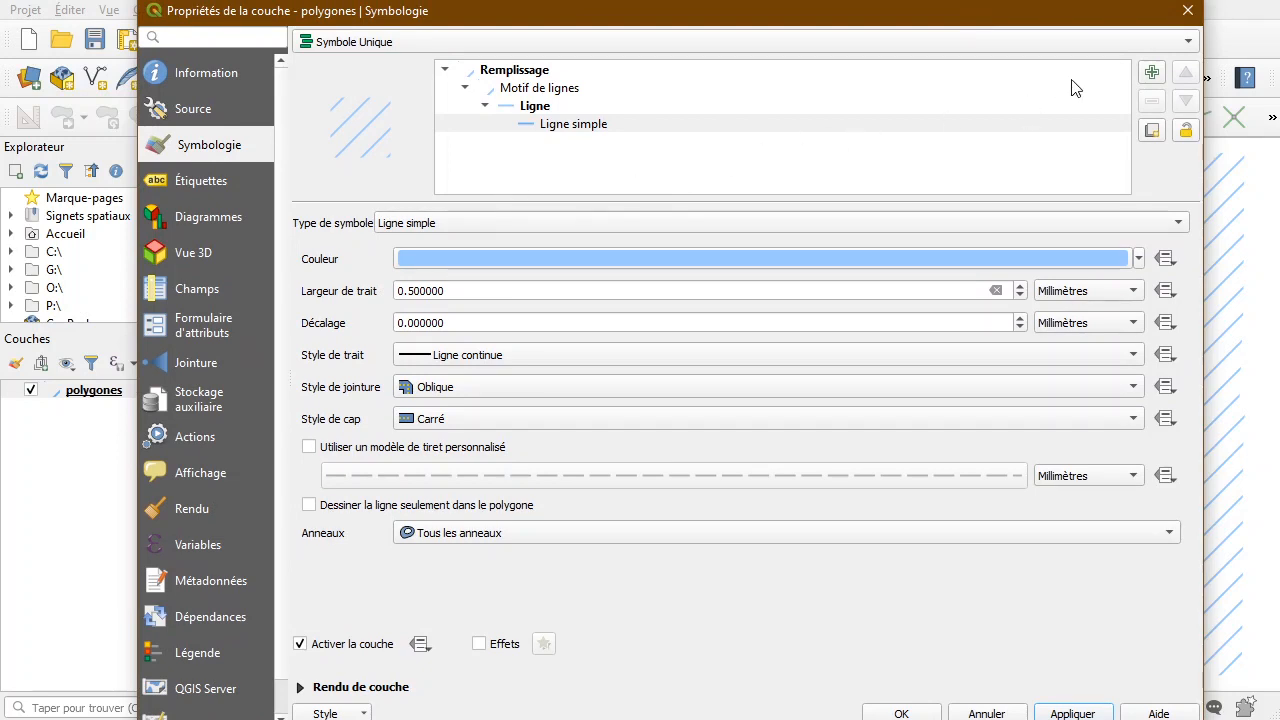
# Add a Bordure : Ligne simple symbol layer to the fill, apply it and inspect the polygon outlines on the map.
pyautogui.click(1152, 72)
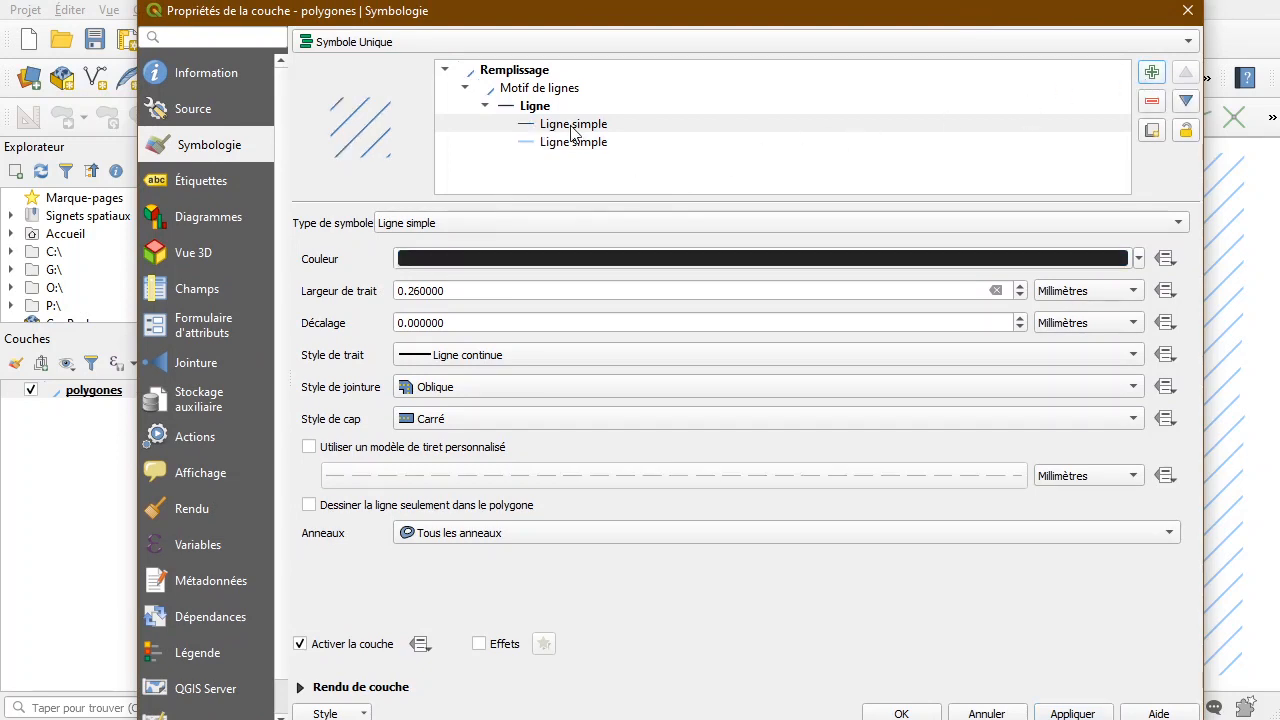
pyautogui.click(1153, 101)
pyautogui.click(542, 72)
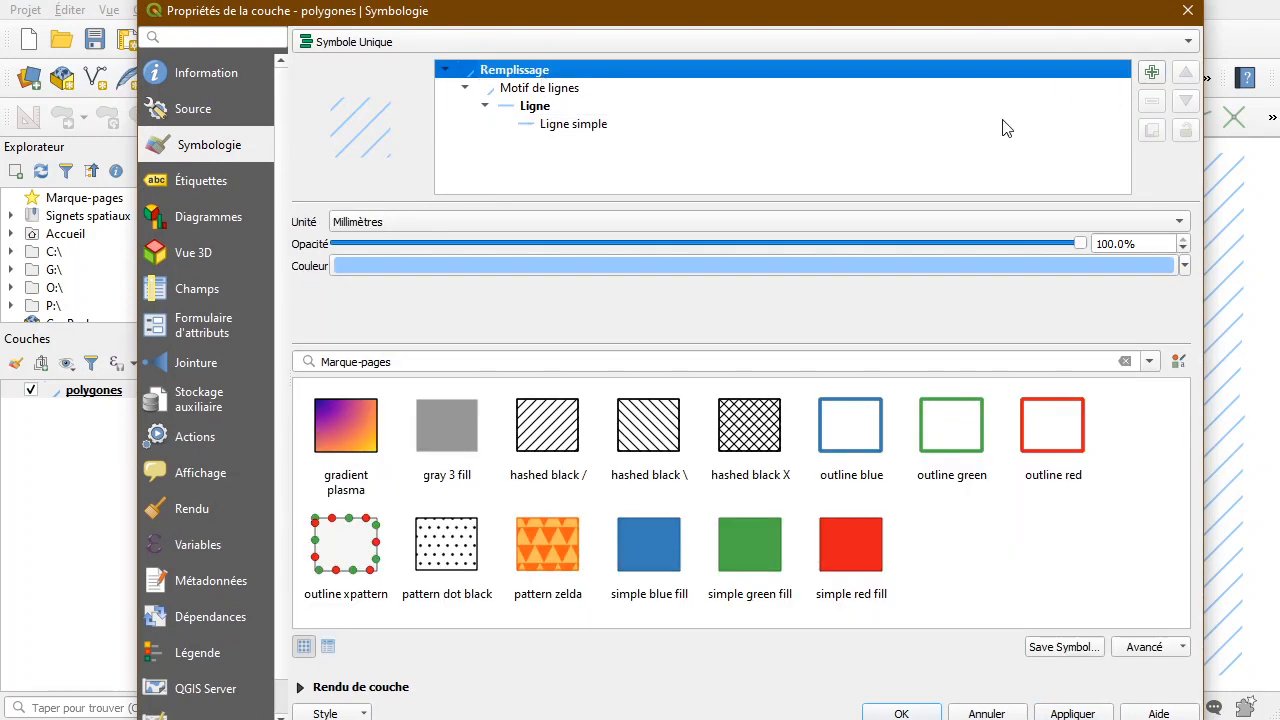
pyautogui.click(1151, 72)
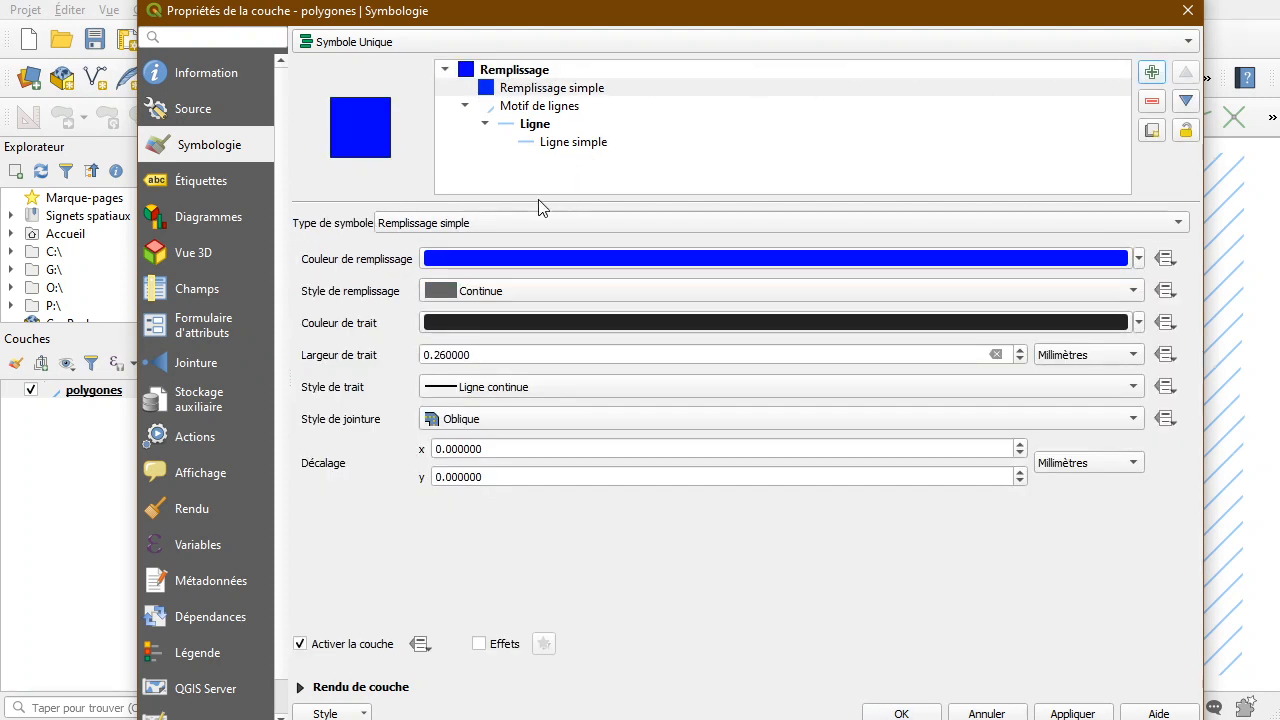
pyautogui.click(500, 224)
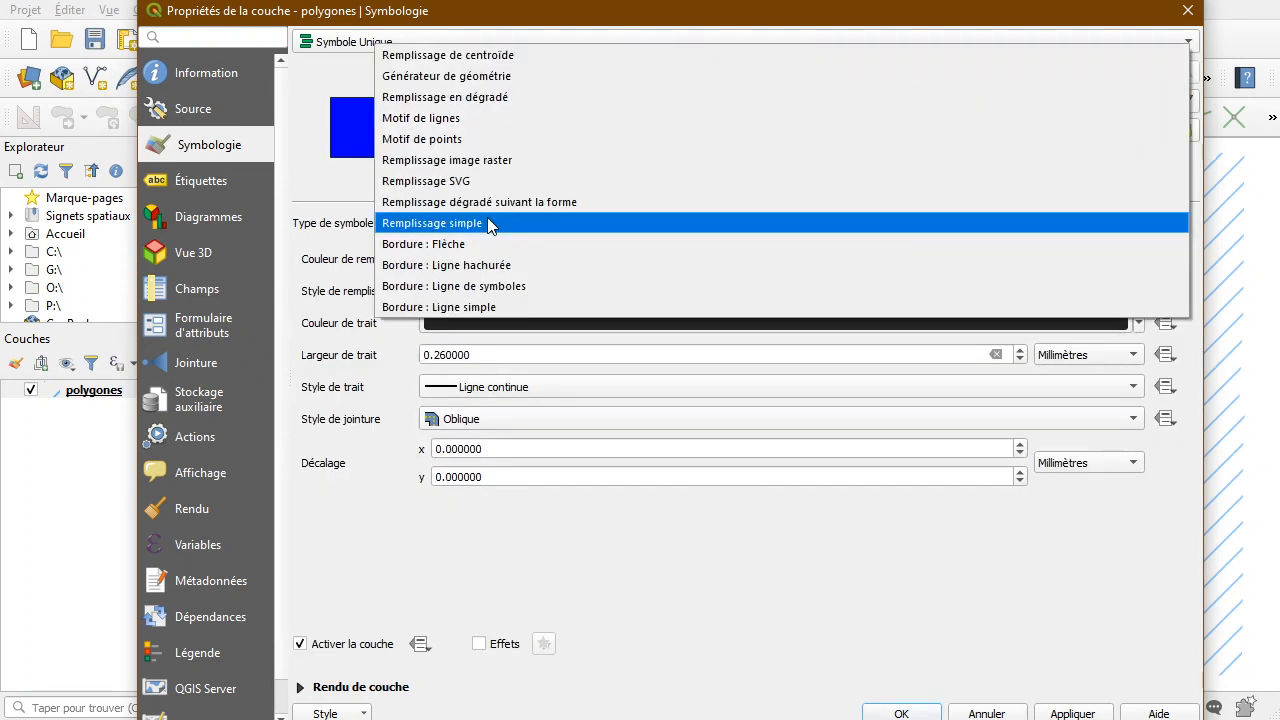
pyautogui.click(490, 307)
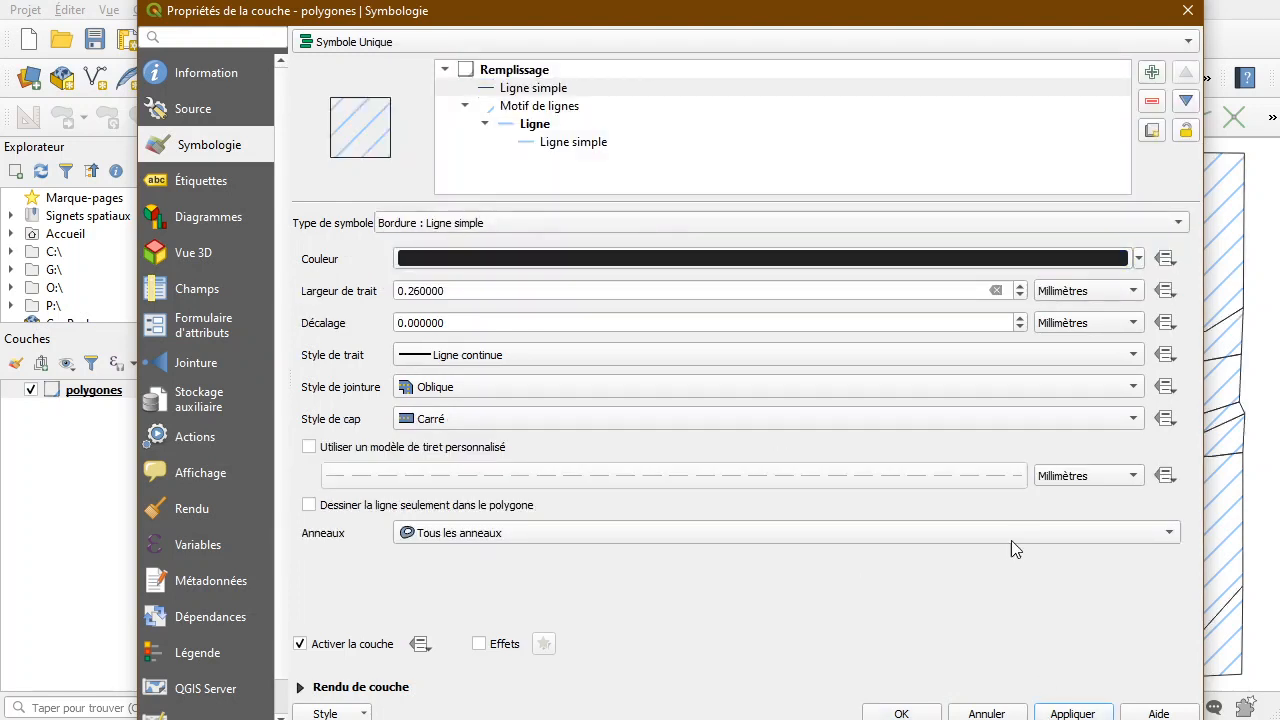
pyautogui.moveTo(796, 22)
pyautogui.mouseDown()
pyautogui.moveTo(775, 134)
pyautogui.moveTo(778, 636)
pyautogui.mouseUp()
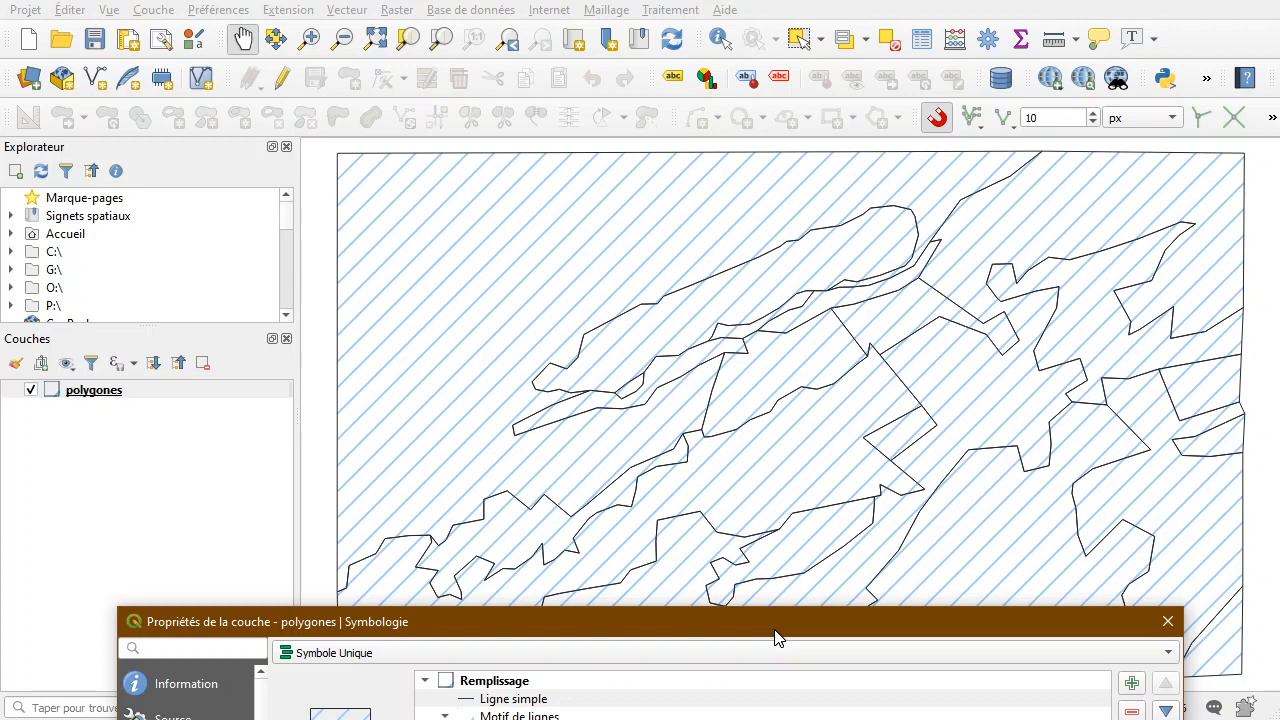
pyautogui.moveTo(778, 636); pyautogui.dragTo(780, 44)
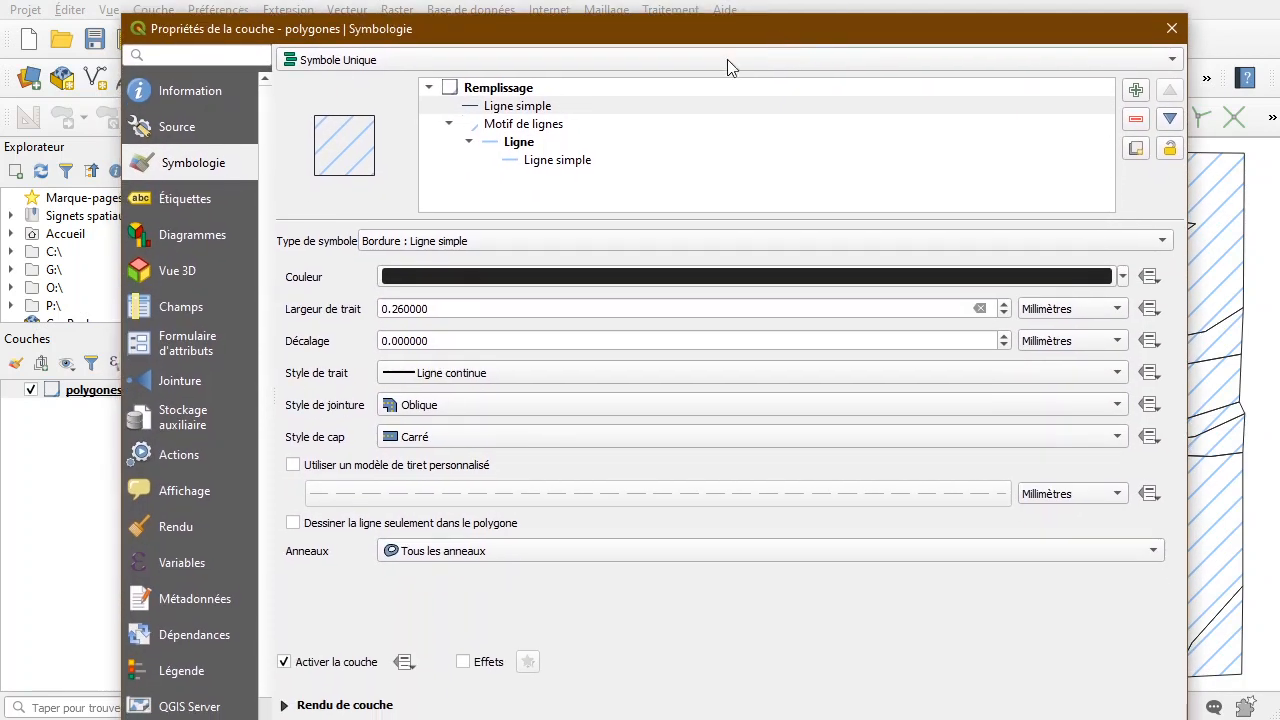
# Set the line pattern's rotation to 135° and spacing to 3 mm, and check the applied hatching on the map.
pyautogui.click(522, 124)
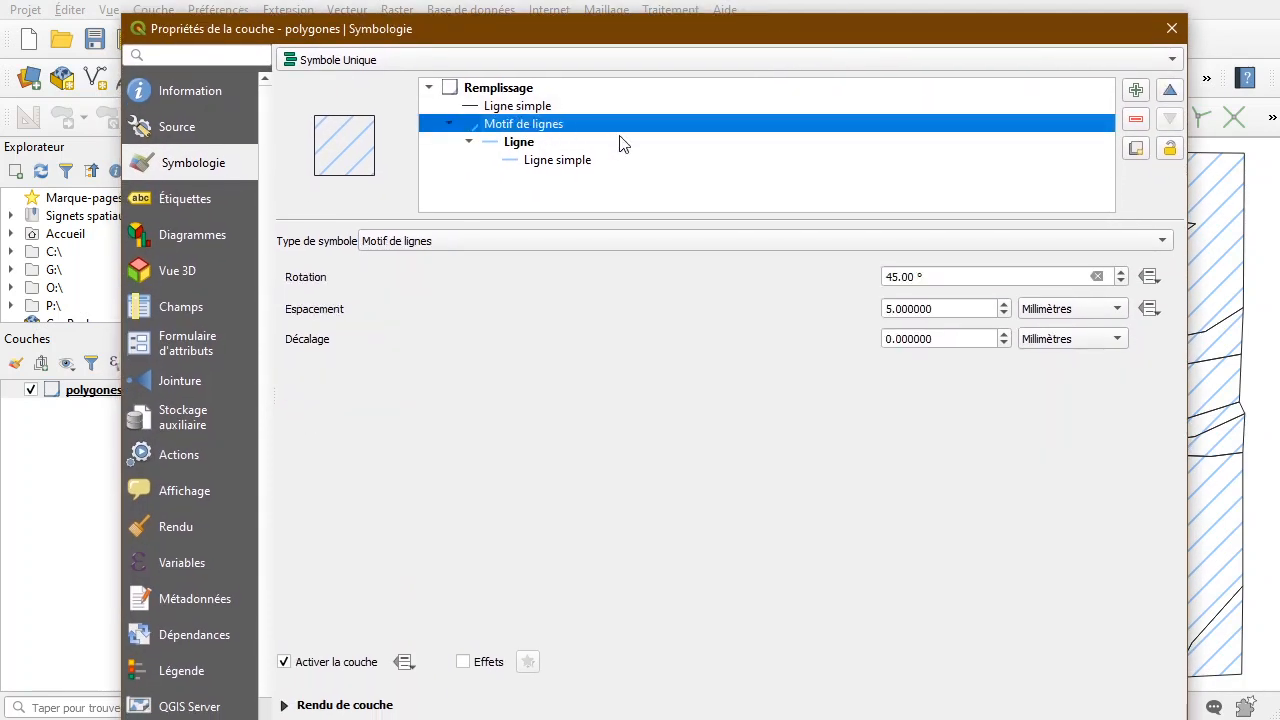
pyautogui.click(938, 277)
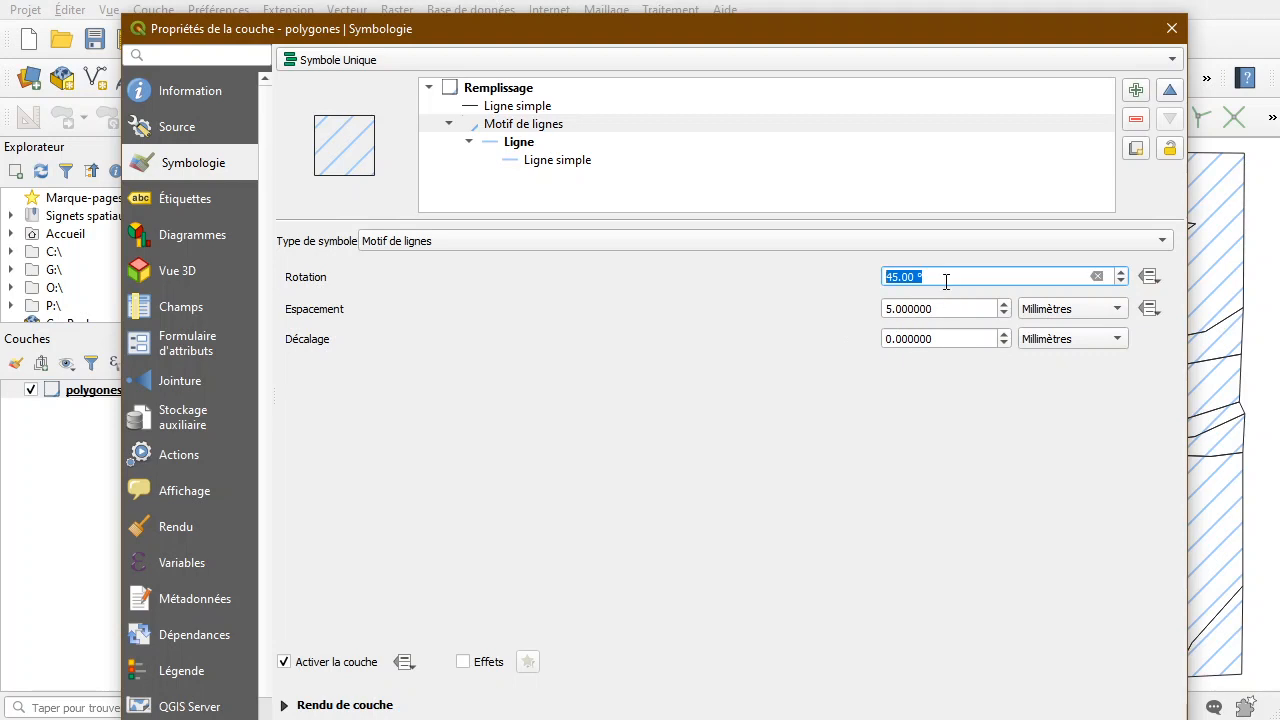
pyautogui.write('135')
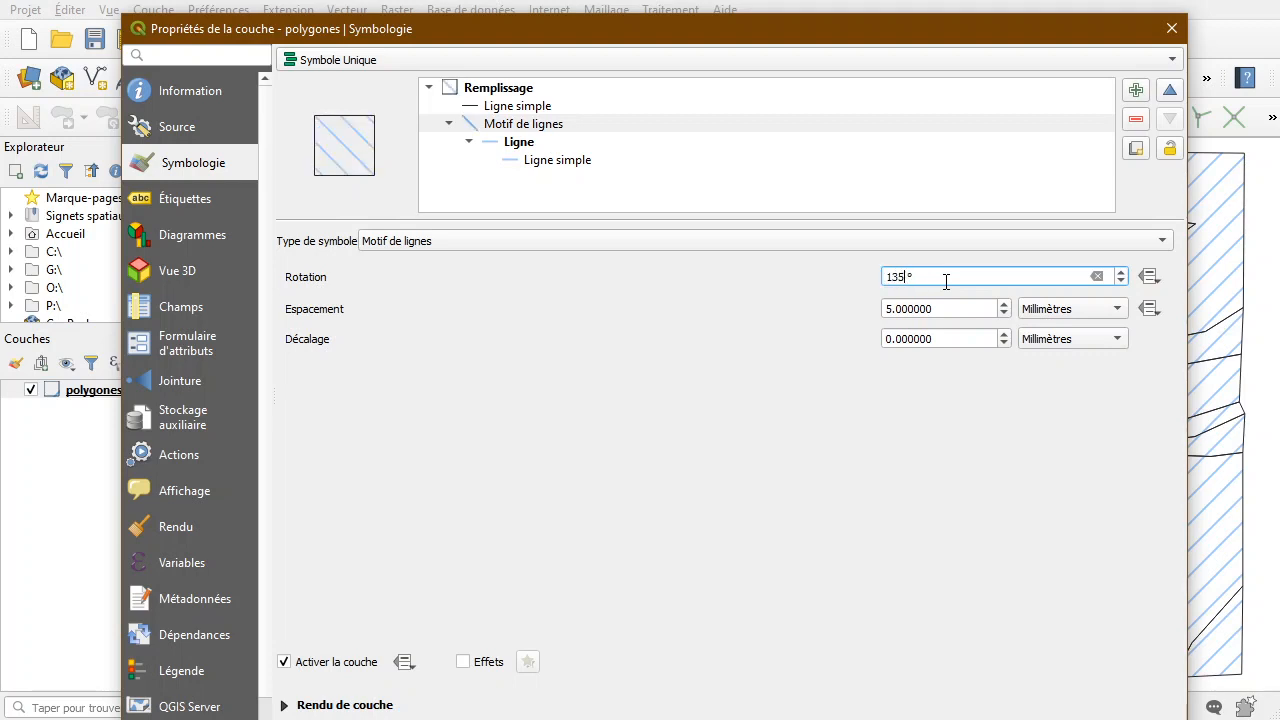
pyautogui.click(950, 307)
pyautogui.moveTo(945, 307); pyautogui.dragTo(857, 306)
pyautogui.write('4')
pyautogui.moveTo(940, 307); pyautogui.dragTo(857, 306)
pyautogui.write('3')
pyautogui.press('Tab')
pyautogui.moveTo(834, 40)
pyautogui.mouseDown()
pyautogui.moveTo(910, 683)
pyautogui.moveTo(871, 543)
pyautogui.moveTo(873, 233)
pyautogui.moveTo(855, 35)
pyautogui.mouseUp()
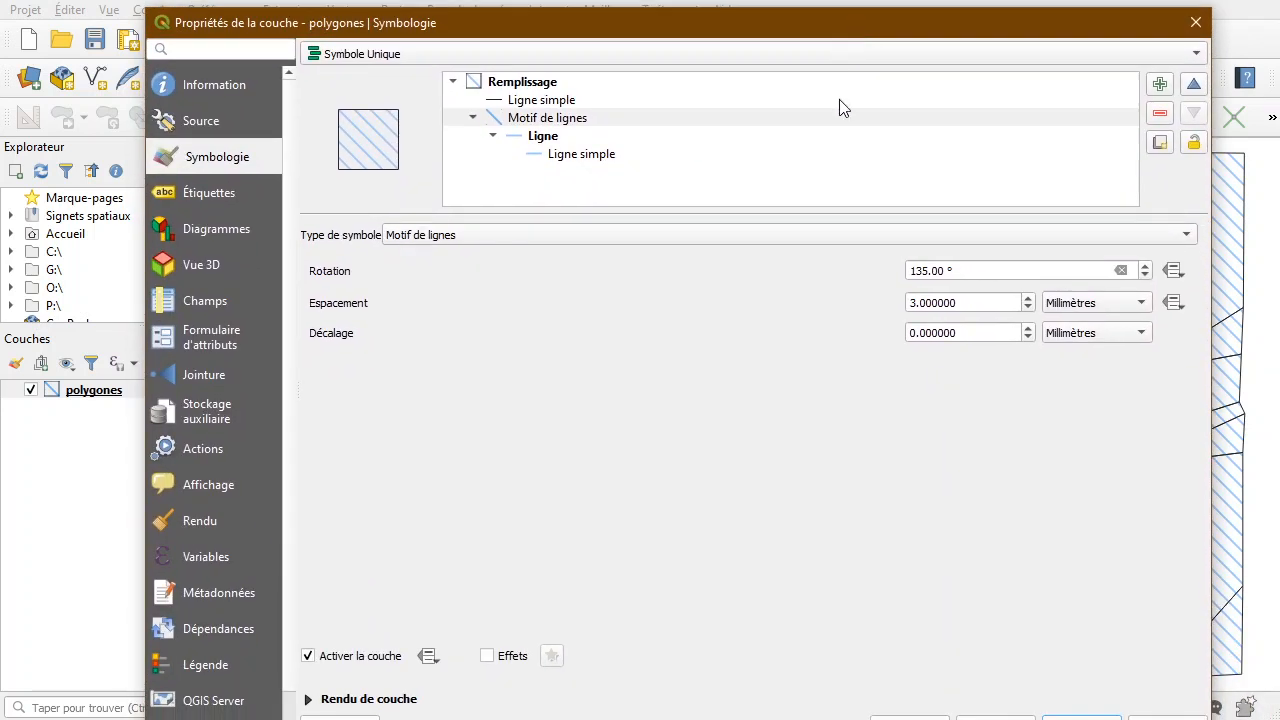
# Try crossed hatching on the map with a second Motif de lignes symbol layer, and remove that added layer.
pyautogui.click(1160, 86)
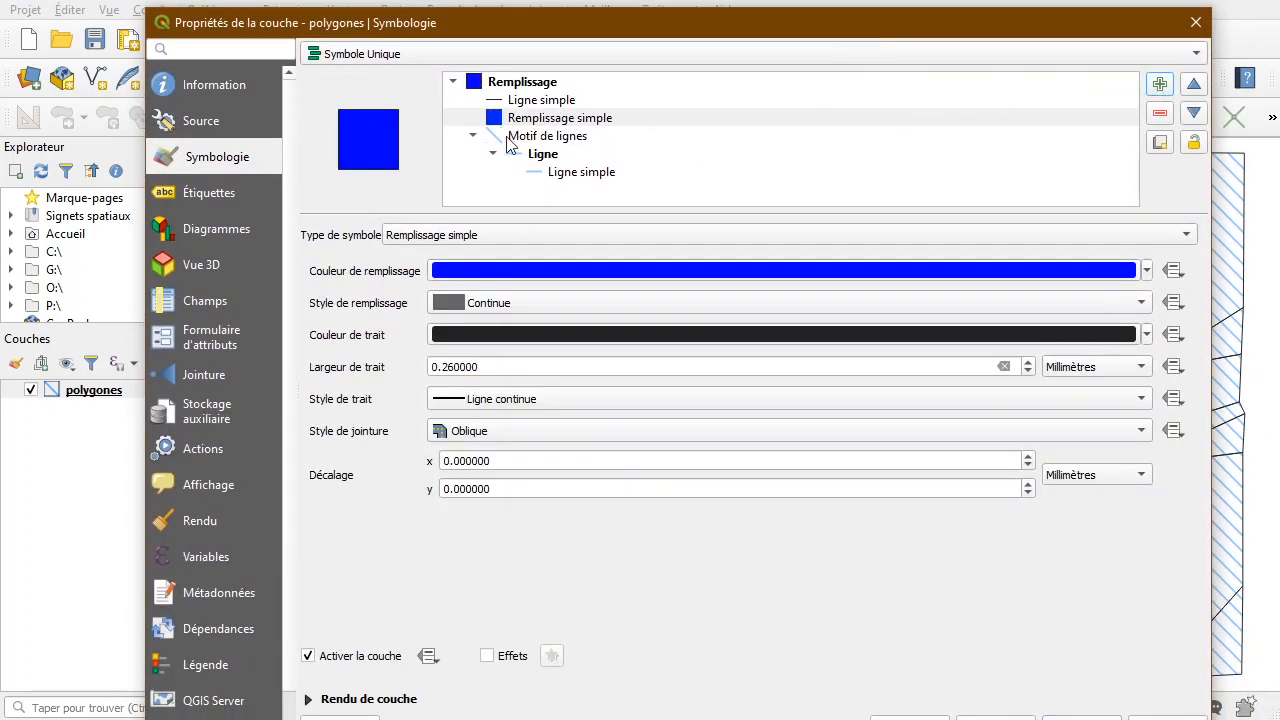
pyautogui.click(540, 237)
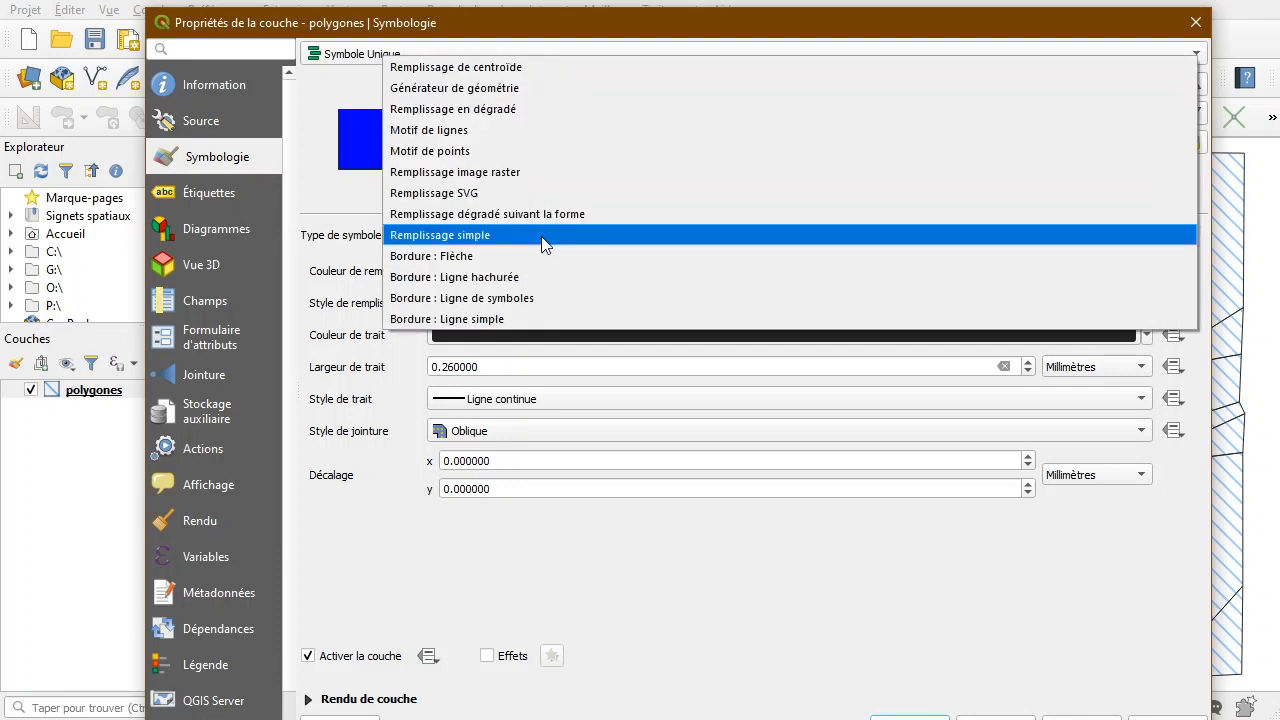
pyautogui.click(470, 130)
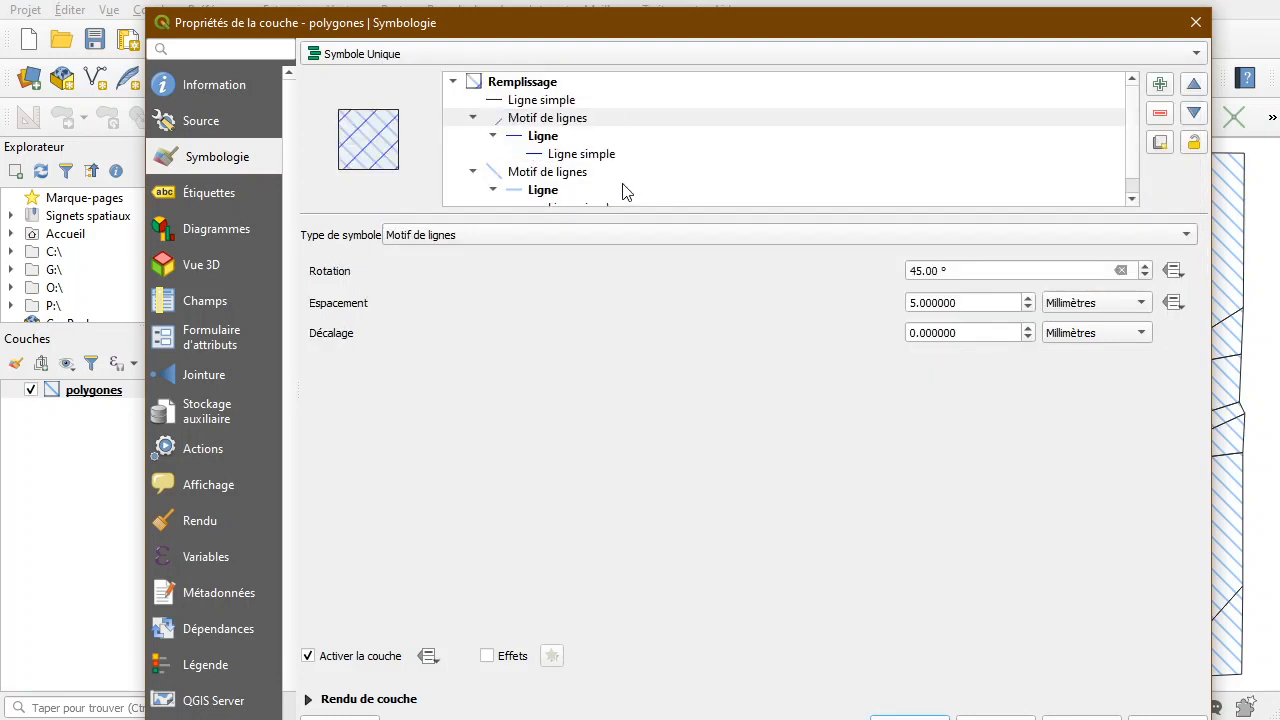
pyautogui.click(1083, 718)
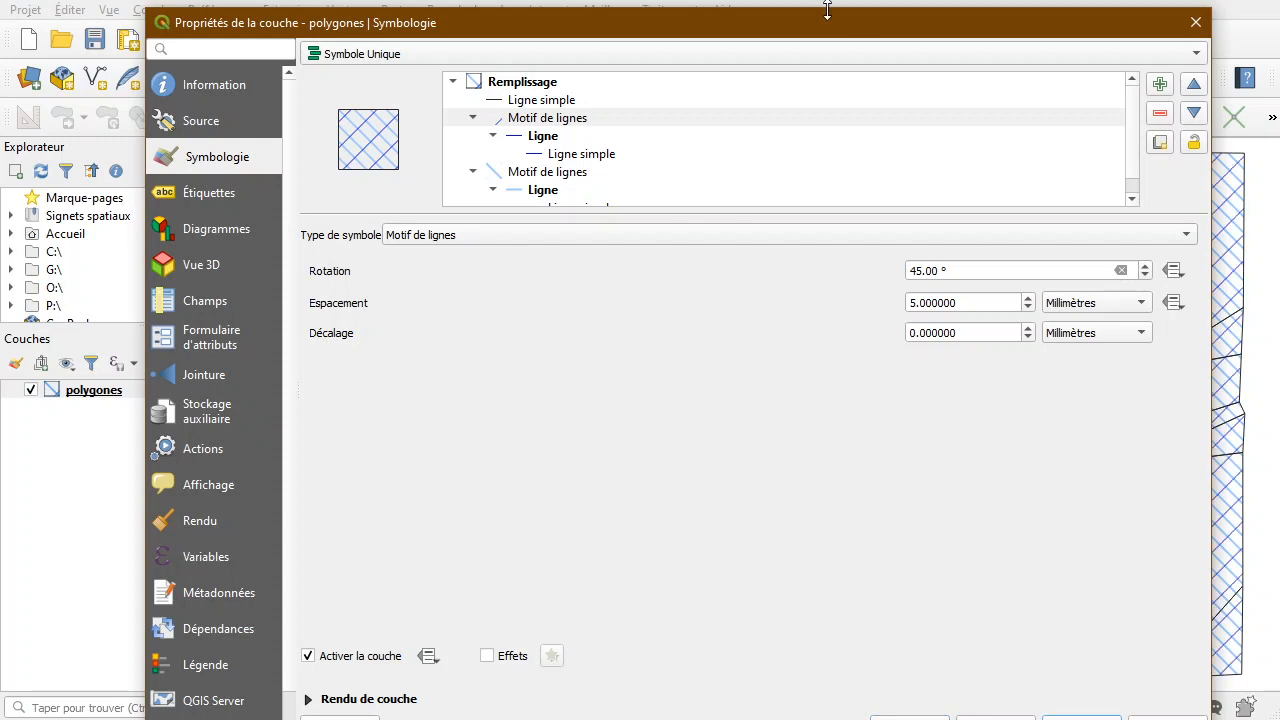
pyautogui.moveTo(778, 33); pyautogui.dragTo(736, 30)
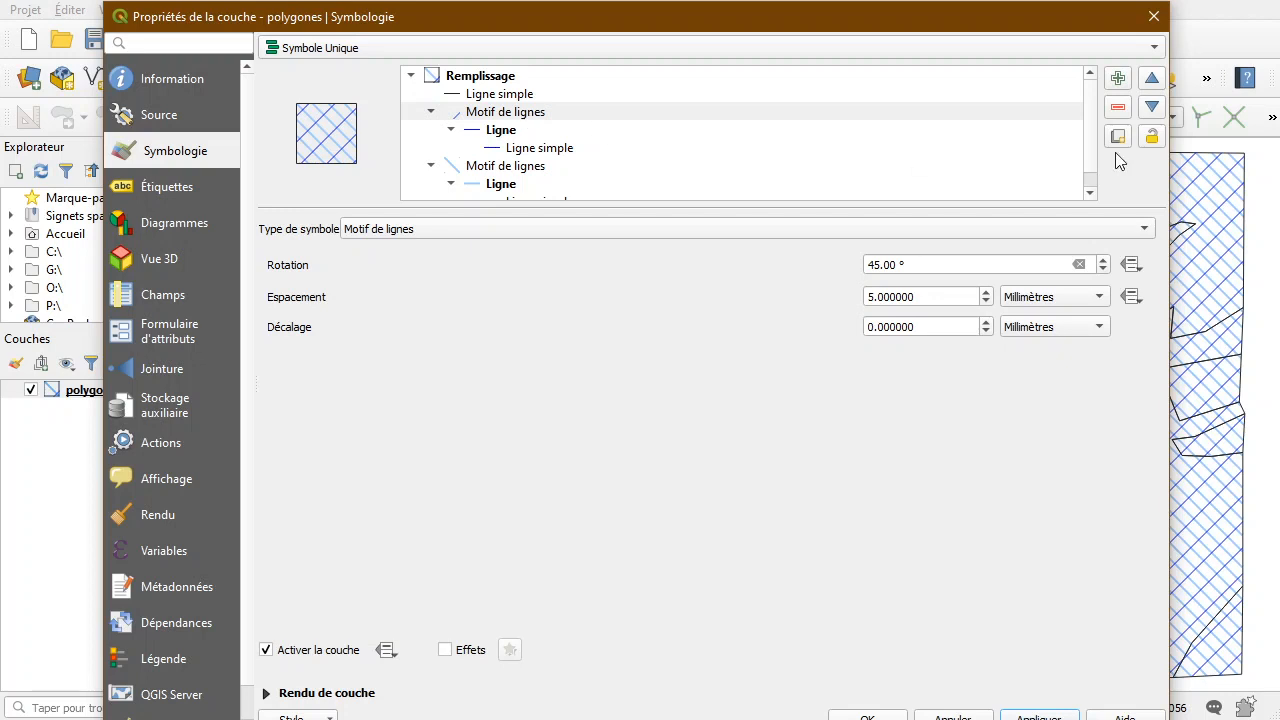
pyautogui.click(1119, 108)
# Change the remaining line pattern layer to Motif de points, apply it and inspect the dots on the map.
pyautogui.click(525, 130)
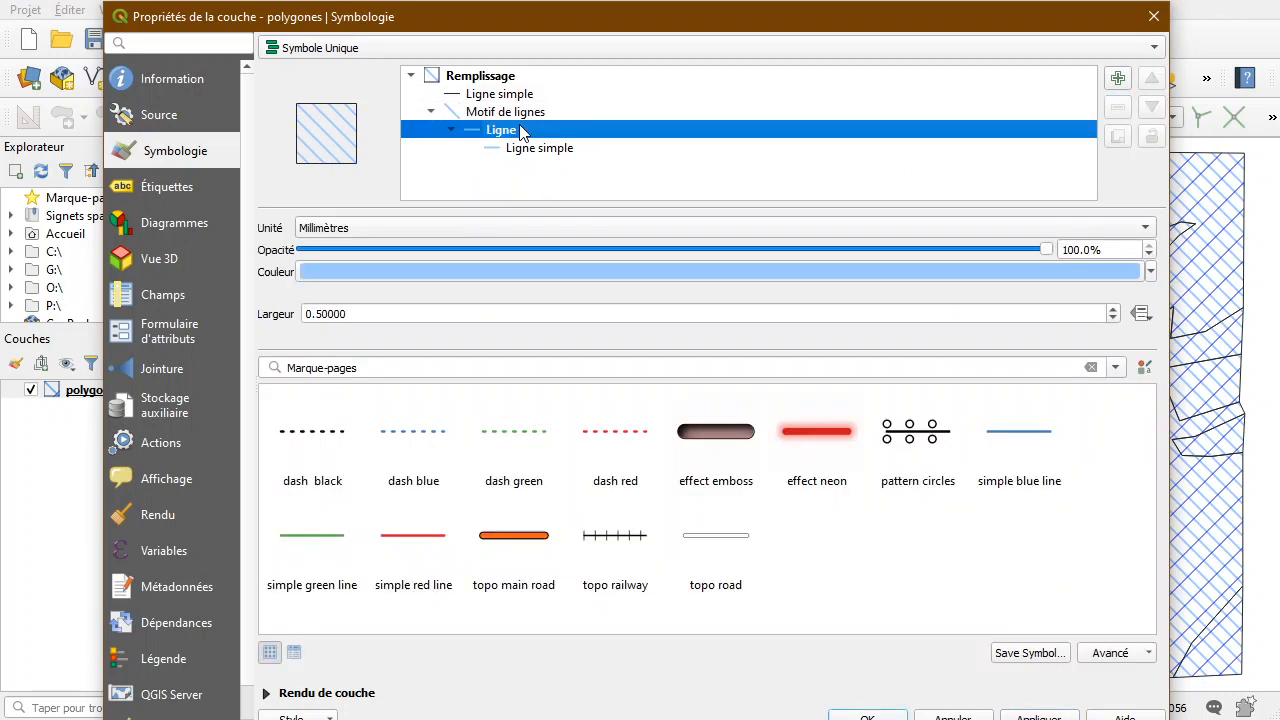
pyautogui.click(558, 155)
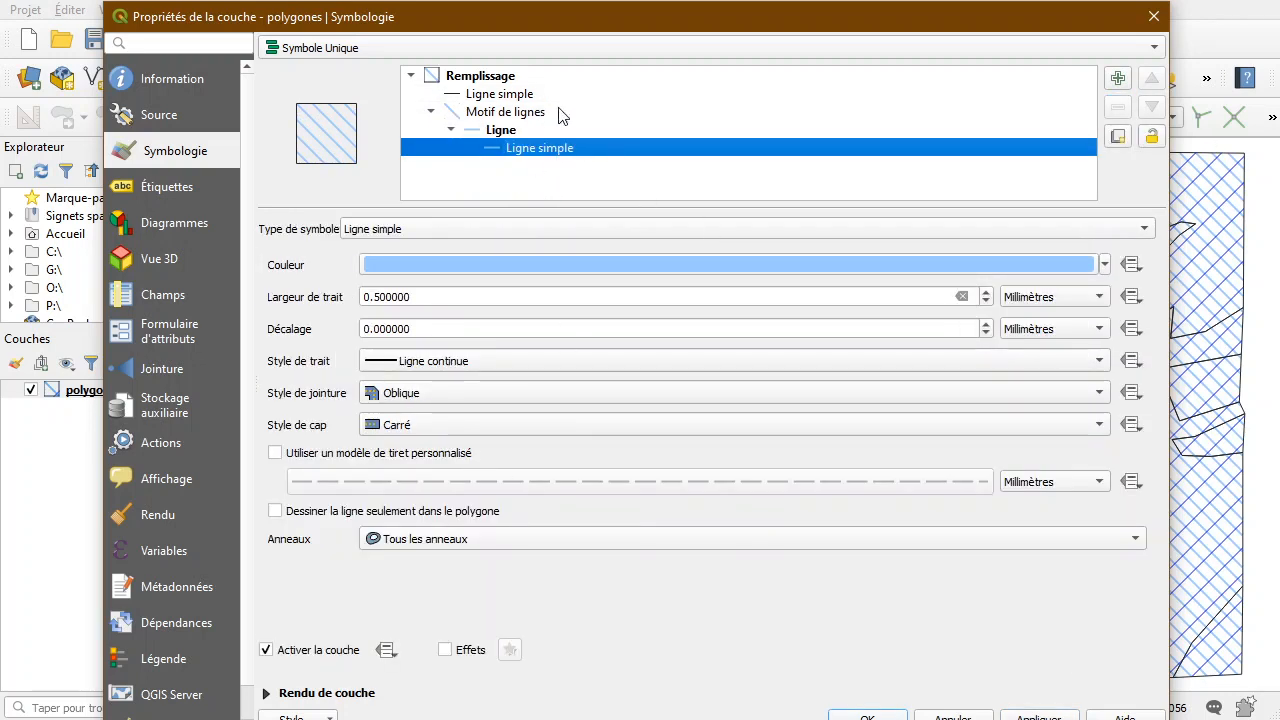
pyautogui.click(499, 94)
pyautogui.click(499, 112)
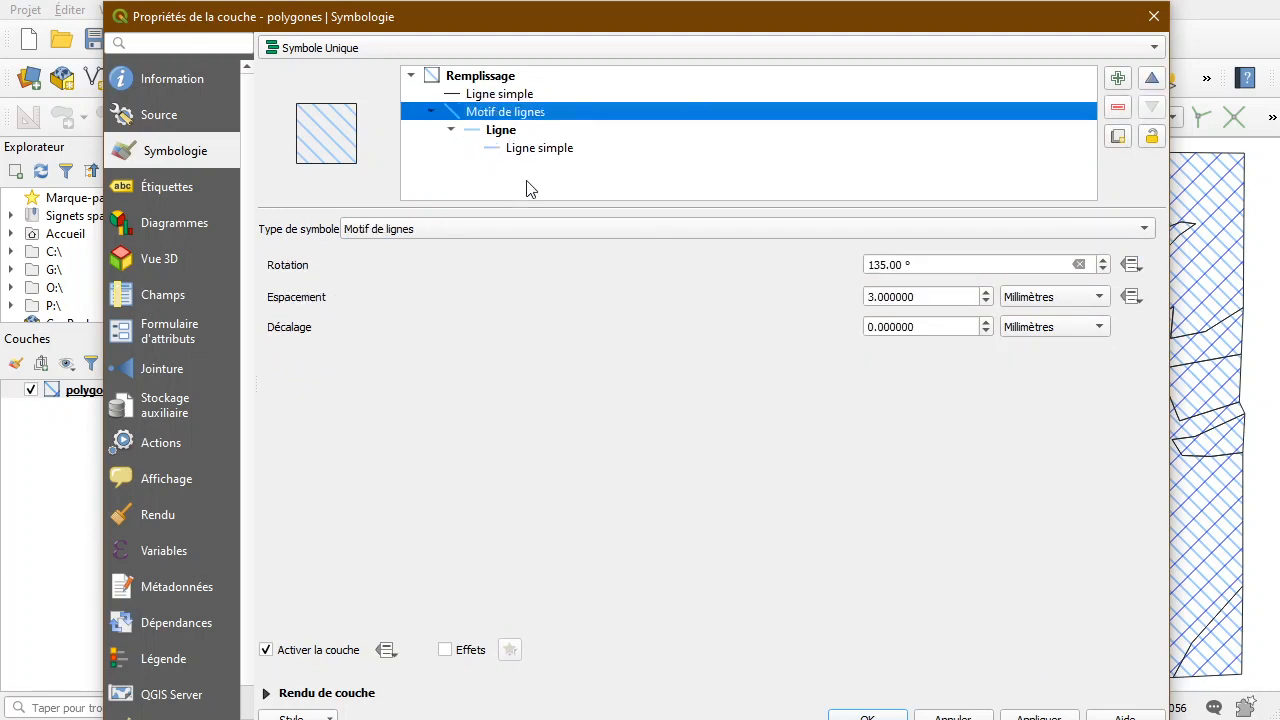
pyautogui.click(409, 229)
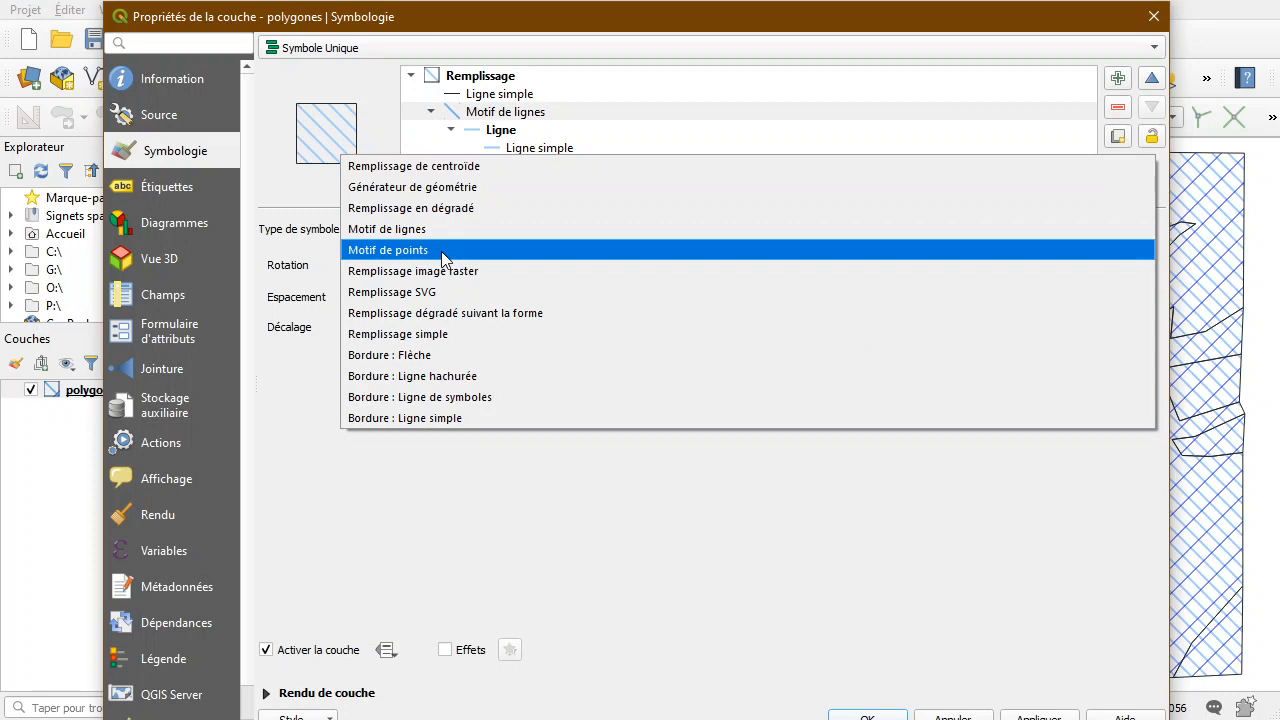
pyautogui.click(443, 252)
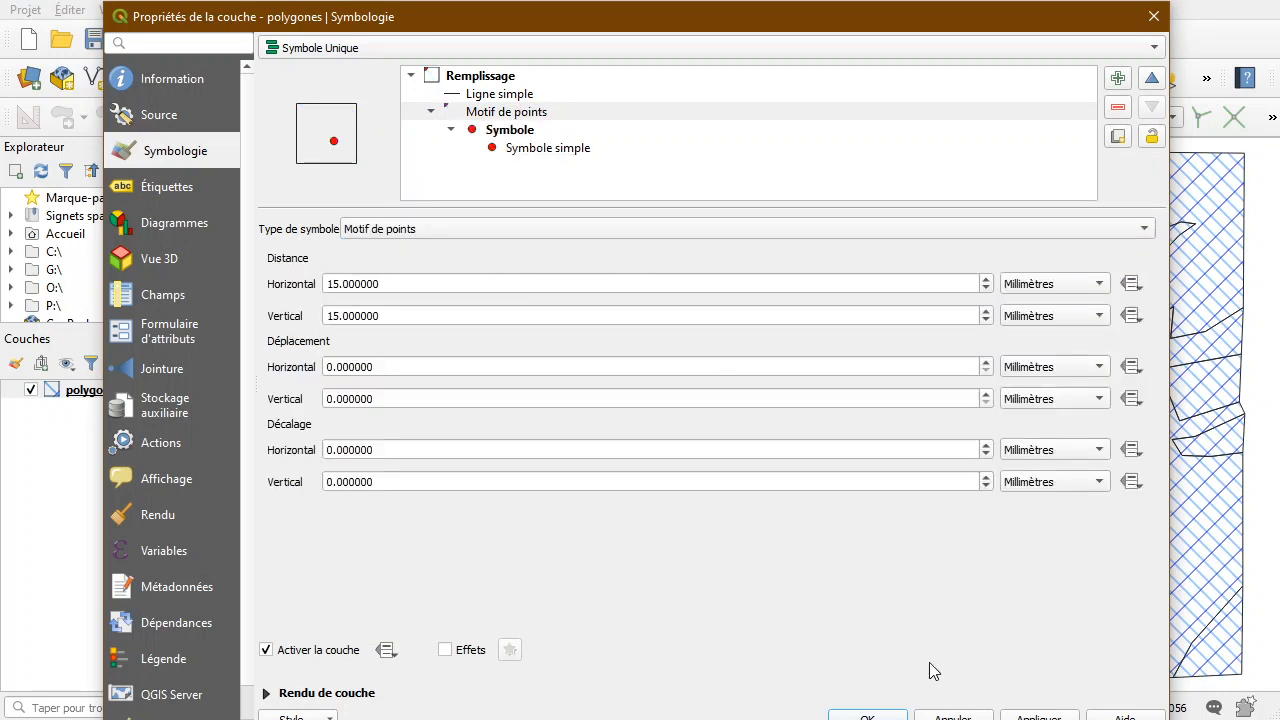
pyautogui.click(1036, 716)
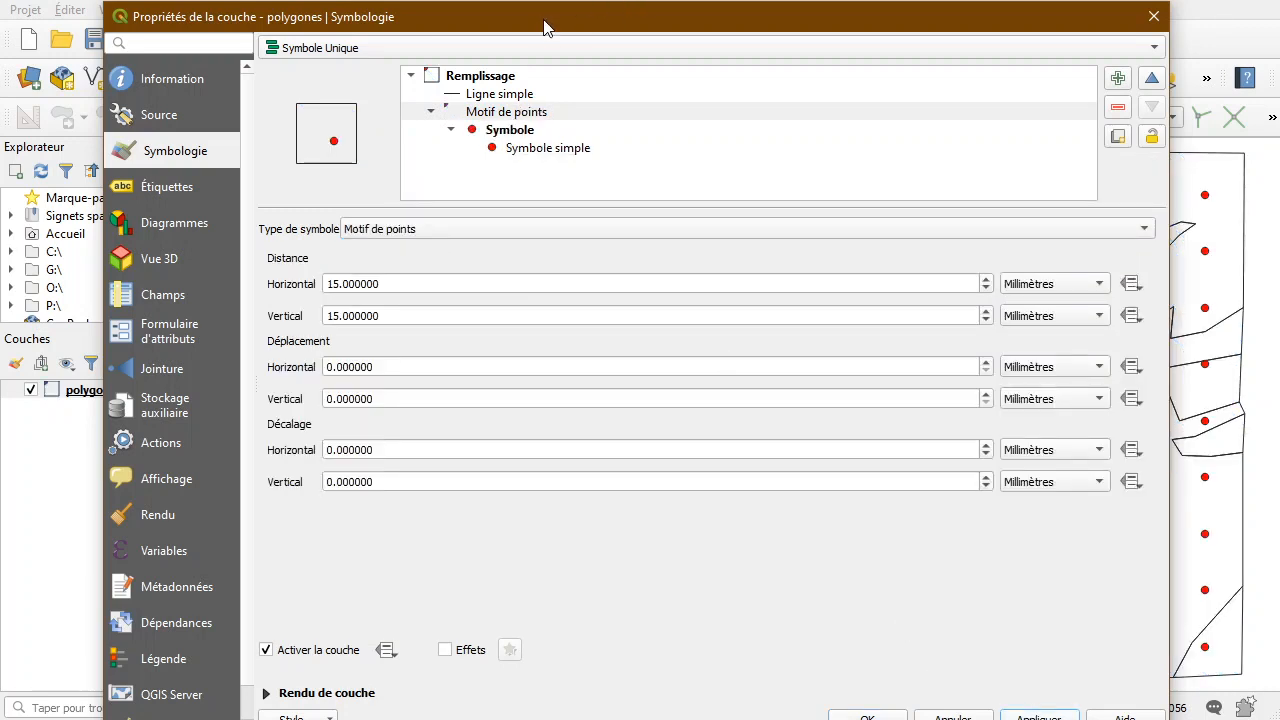
pyautogui.moveTo(544, 20); pyautogui.dragTo(546, 719)
pyautogui.moveTo(667, 719); pyautogui.dragTo(599, 18)
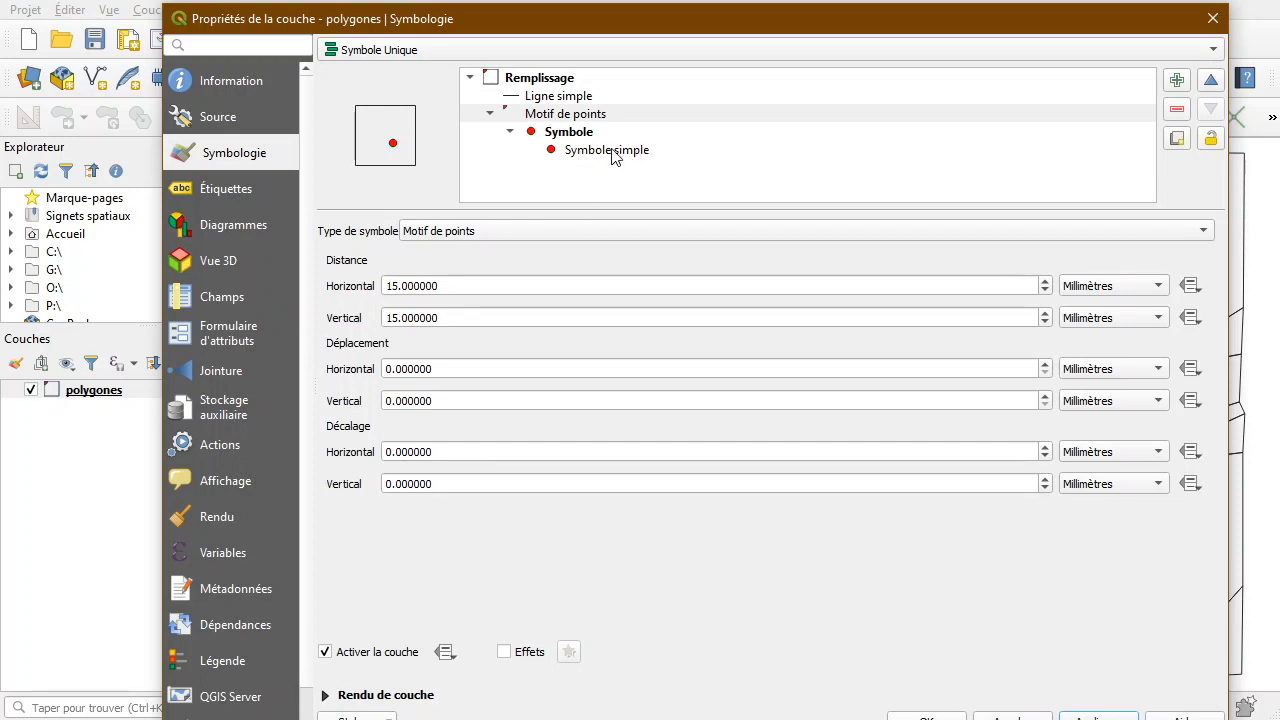
# Set the point pattern's horizontal displacement to 7 mm, apply it and inspect the staggered dots on the map.
pyautogui.click(563, 114)
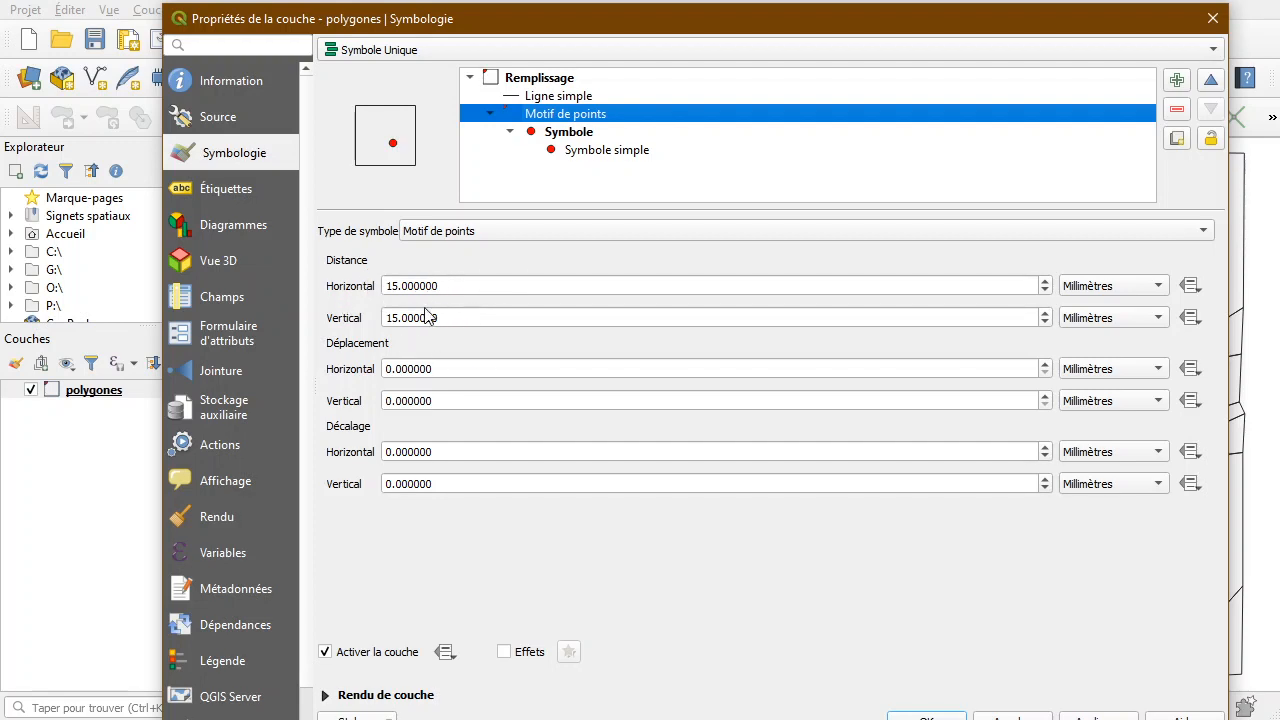
pyautogui.click(458, 369)
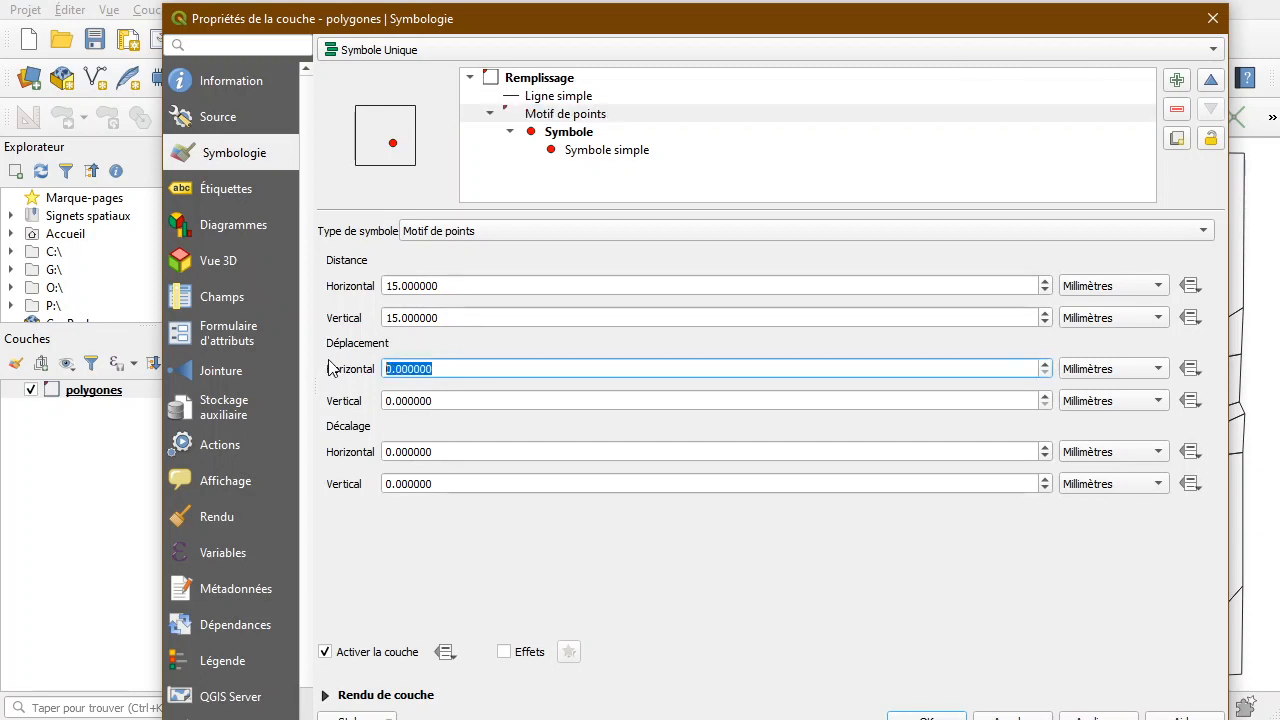
pyautogui.write('7')
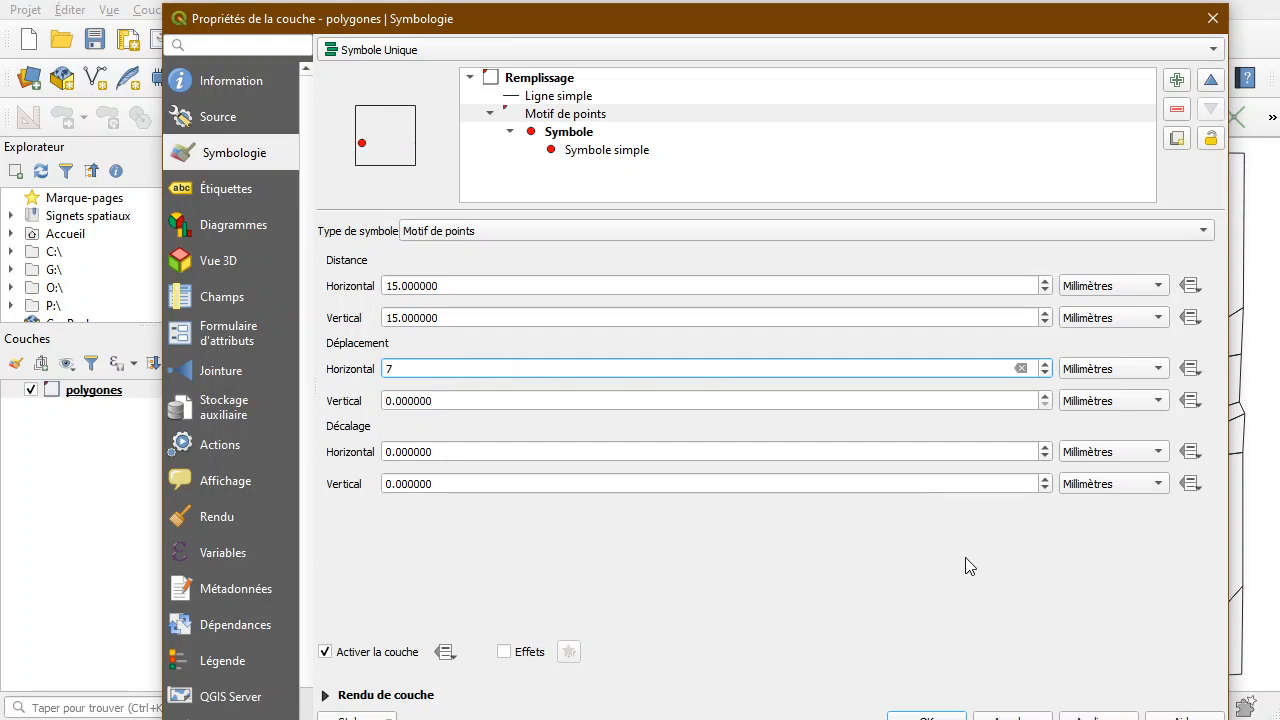
pyautogui.click(1095, 716)
pyautogui.moveTo(817, 29)
pyautogui.mouseDown()
pyautogui.moveTo(826, 626)
pyautogui.moveTo(808, 40)
pyautogui.mouseUp()
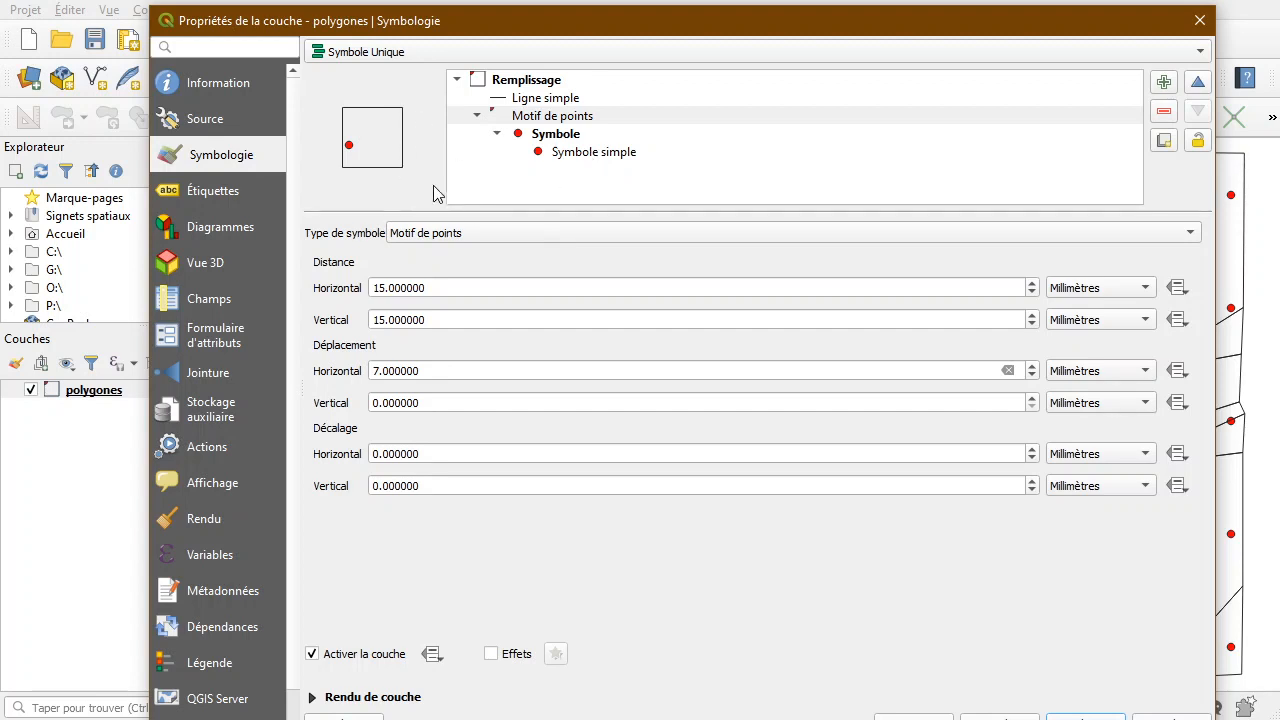
# Change the point pattern's marker to Symbole SVG with the tent image, apply it and inspect the map.
pyautogui.click(462, 236)
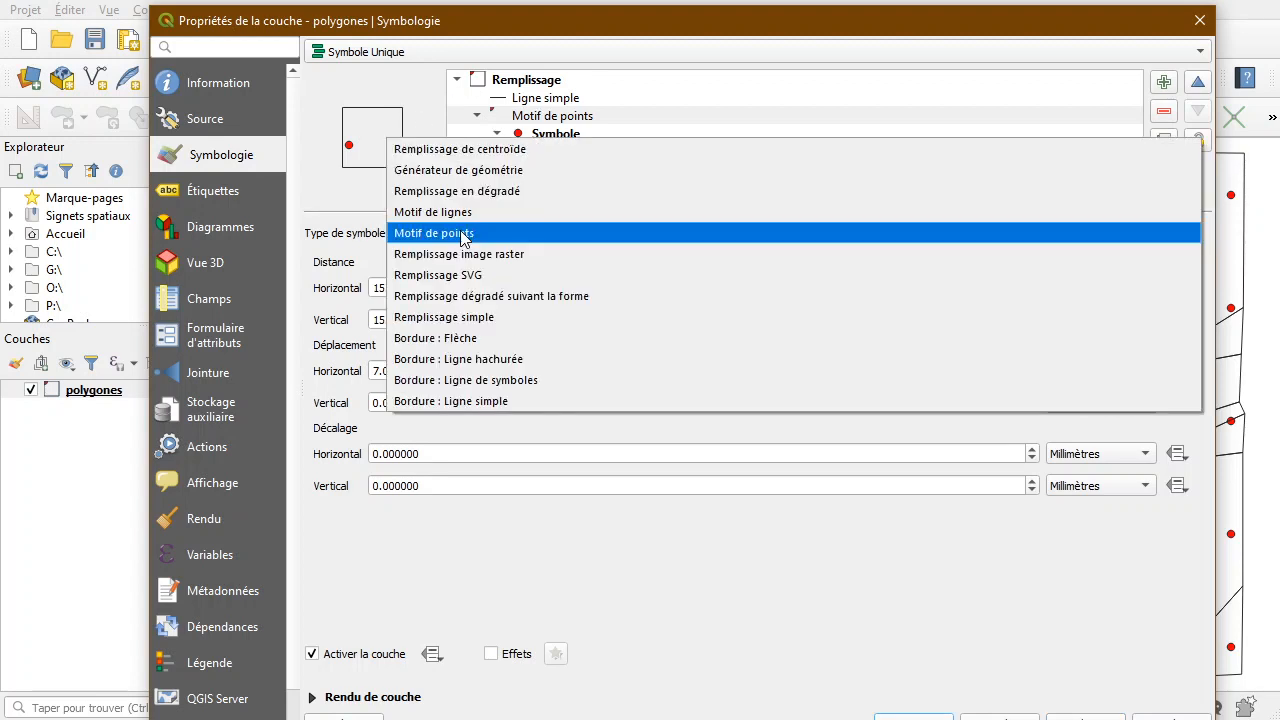
pyautogui.click(541, 231)
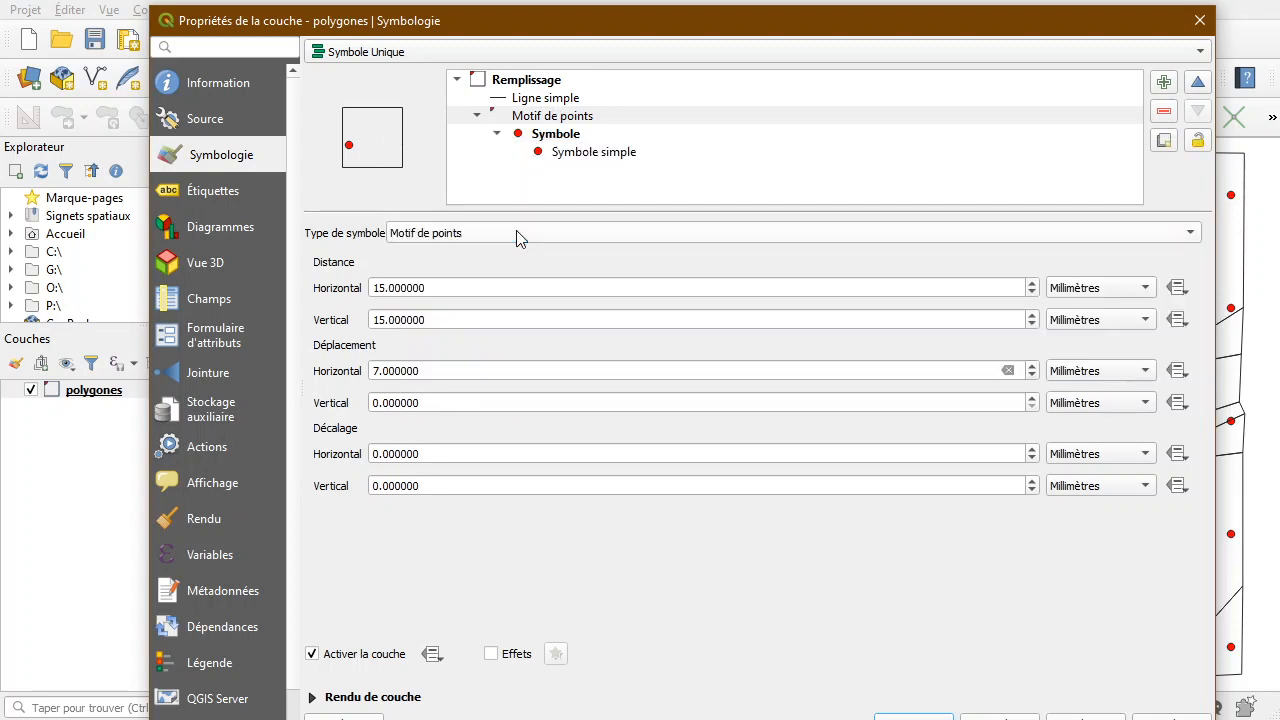
pyautogui.click(597, 160)
pyautogui.click(600, 232)
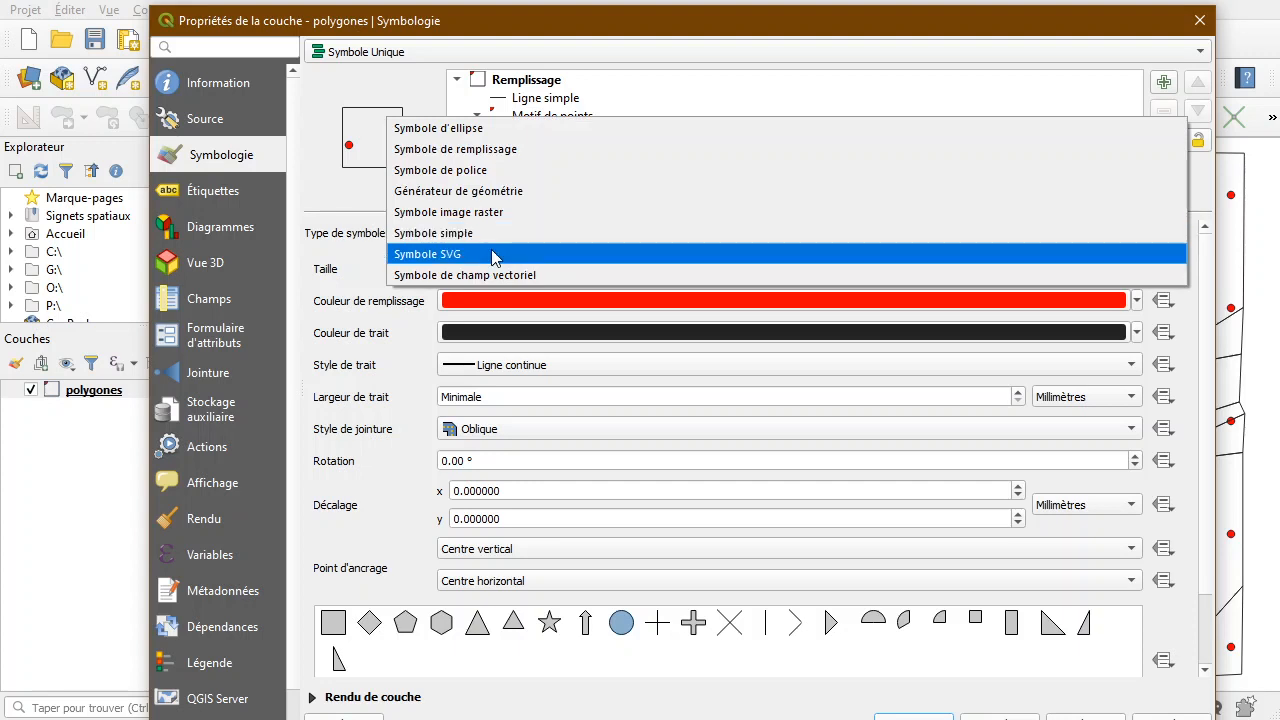
pyautogui.click(610, 249)
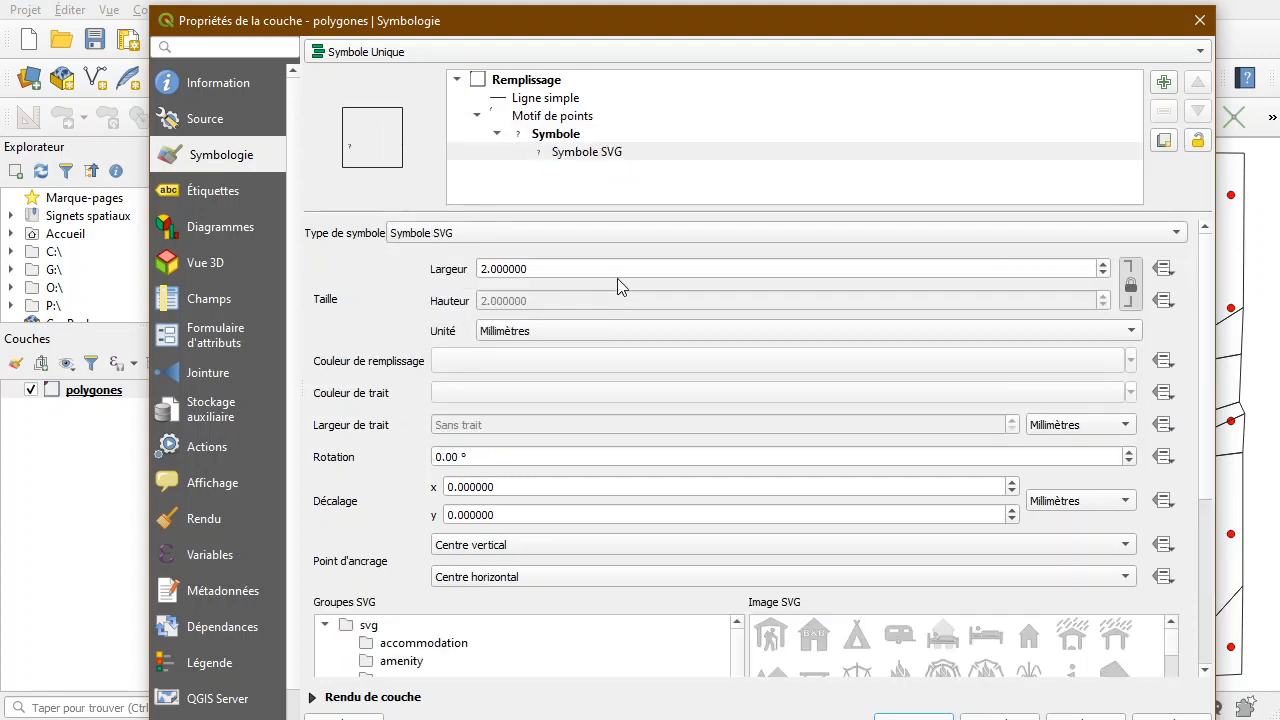
pyautogui.click(860, 640)
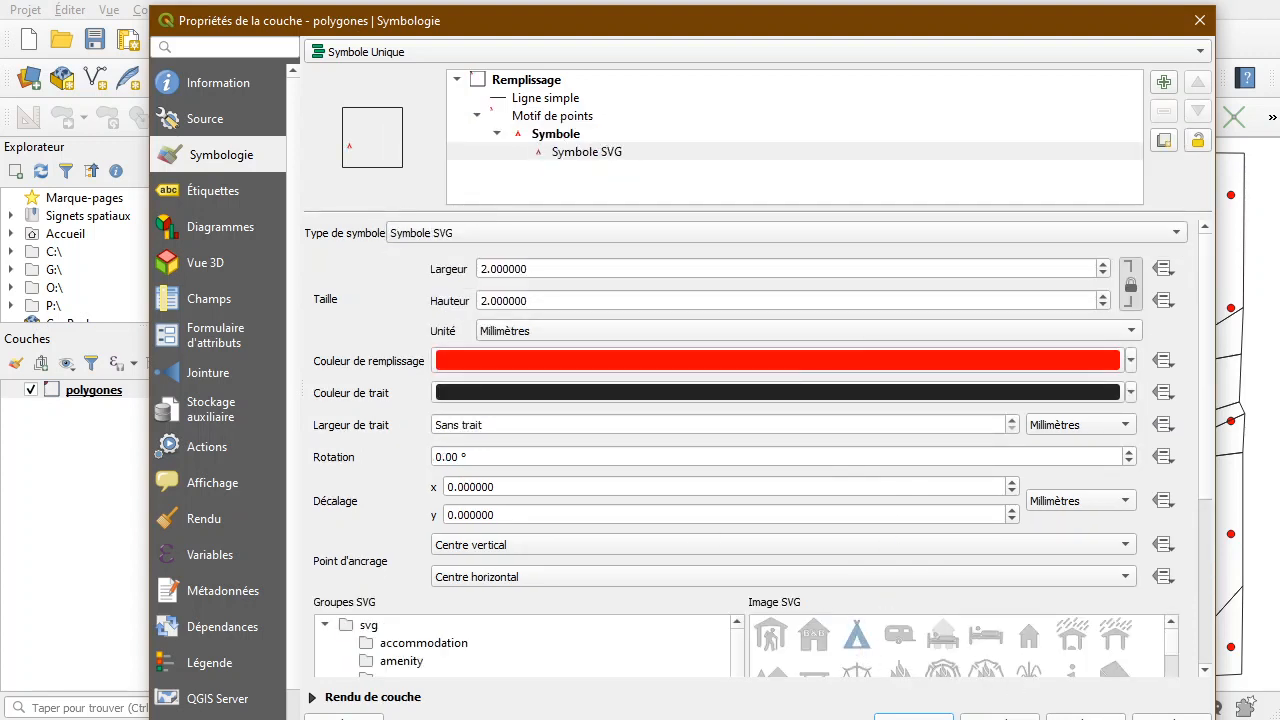
pyautogui.moveTo(635, 27); pyautogui.dragTo(608, 22)
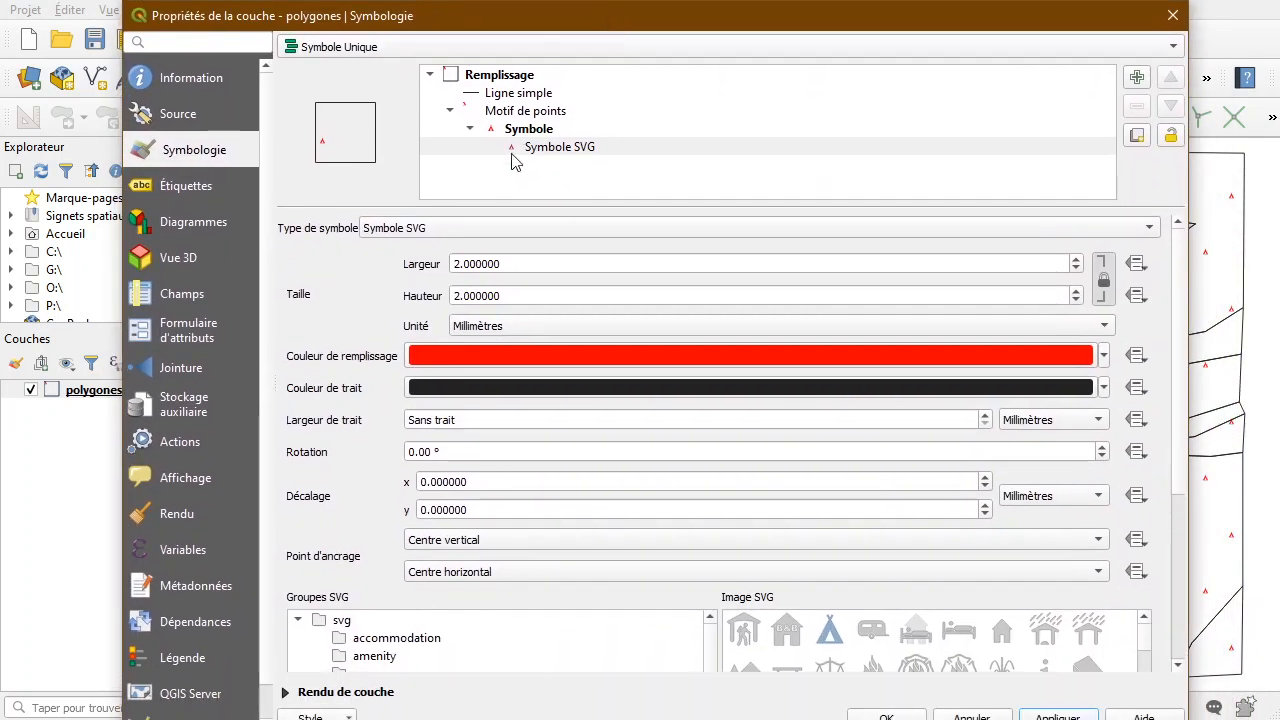
# Change the point pattern layer to Remplissage SVG with the tent symbol, apply it and check its Ligne simple sub-symbol.
pyautogui.click(510, 111)
pyautogui.click(446, 228)
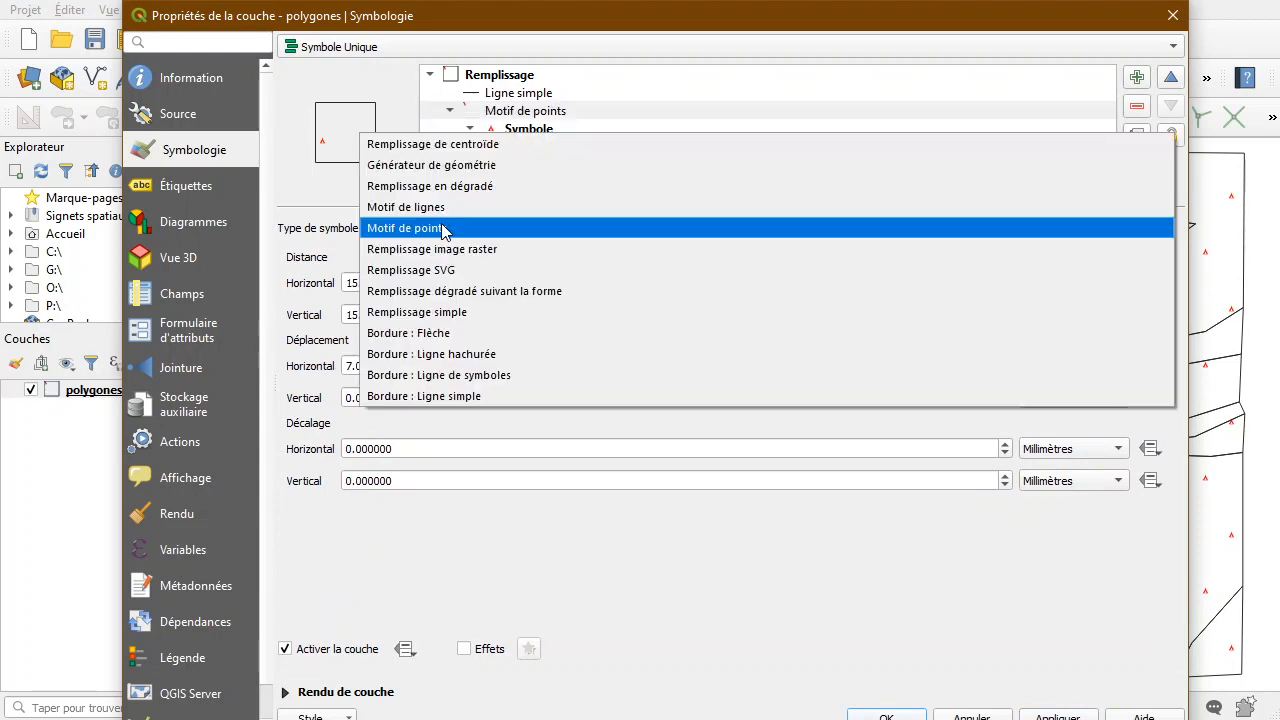
pyautogui.click(414, 270)
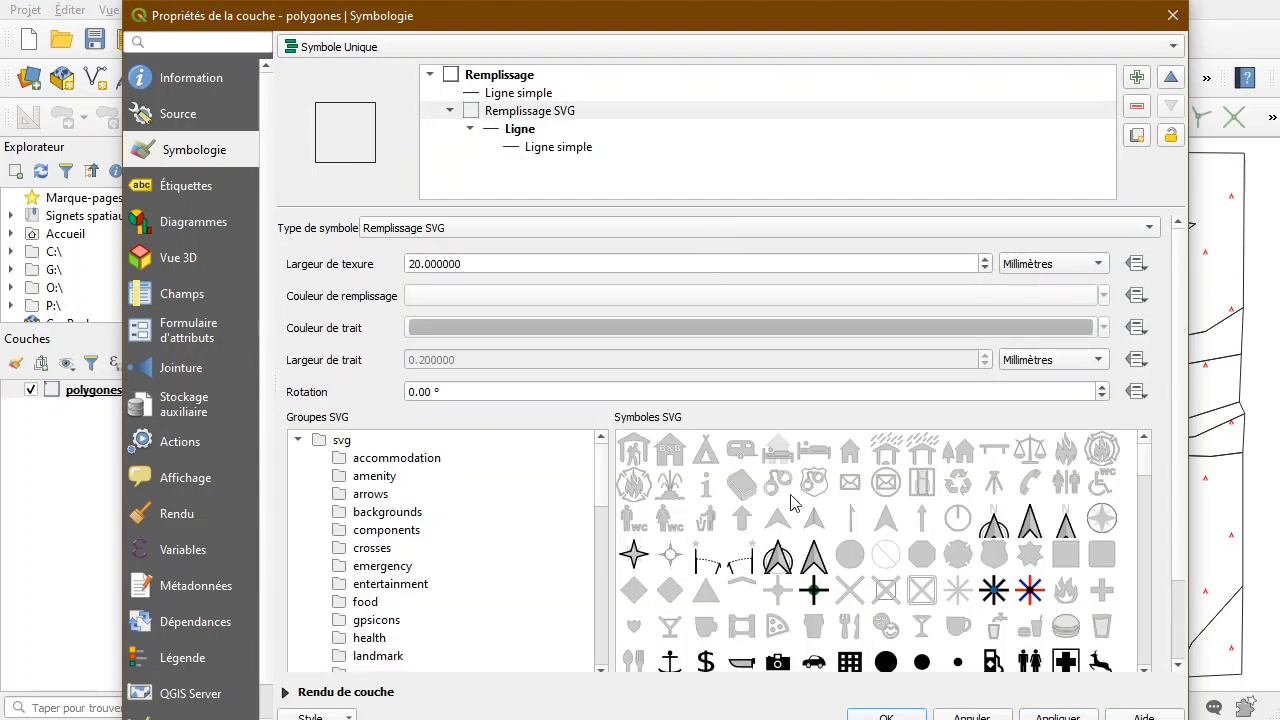
pyautogui.click(707, 451)
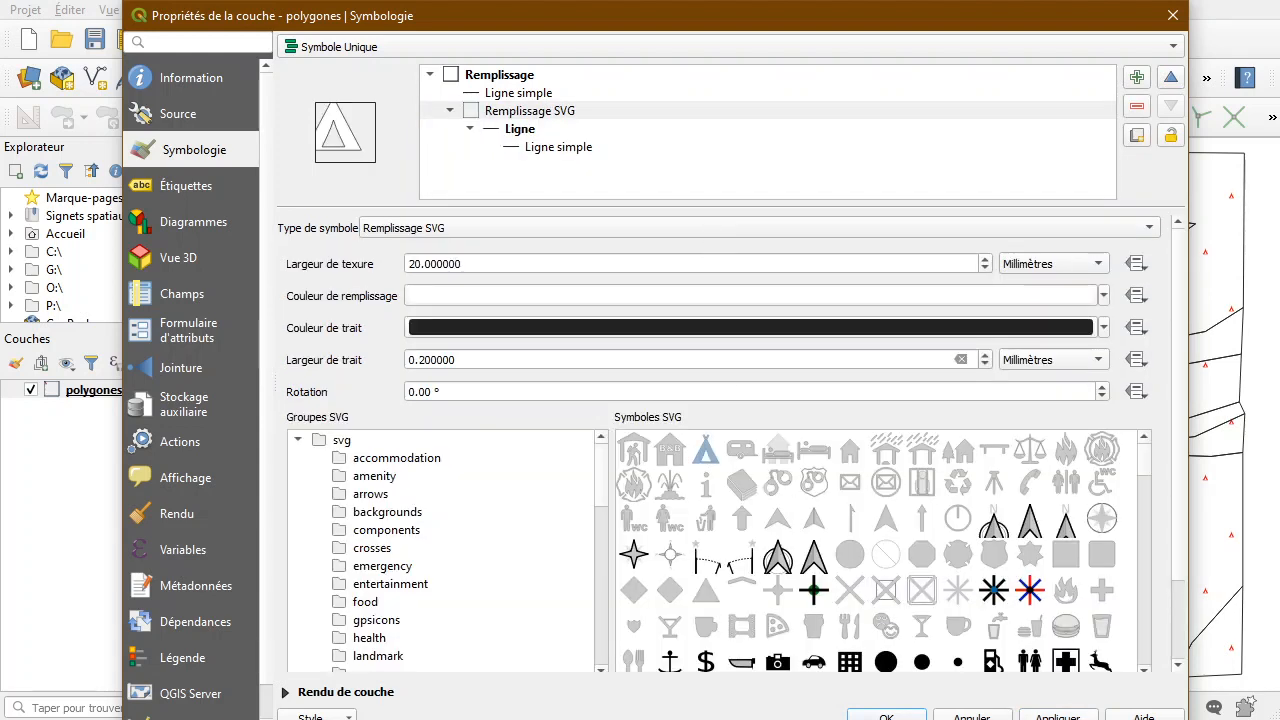
pyautogui.moveTo(724, 26); pyautogui.dragTo(749, 37)
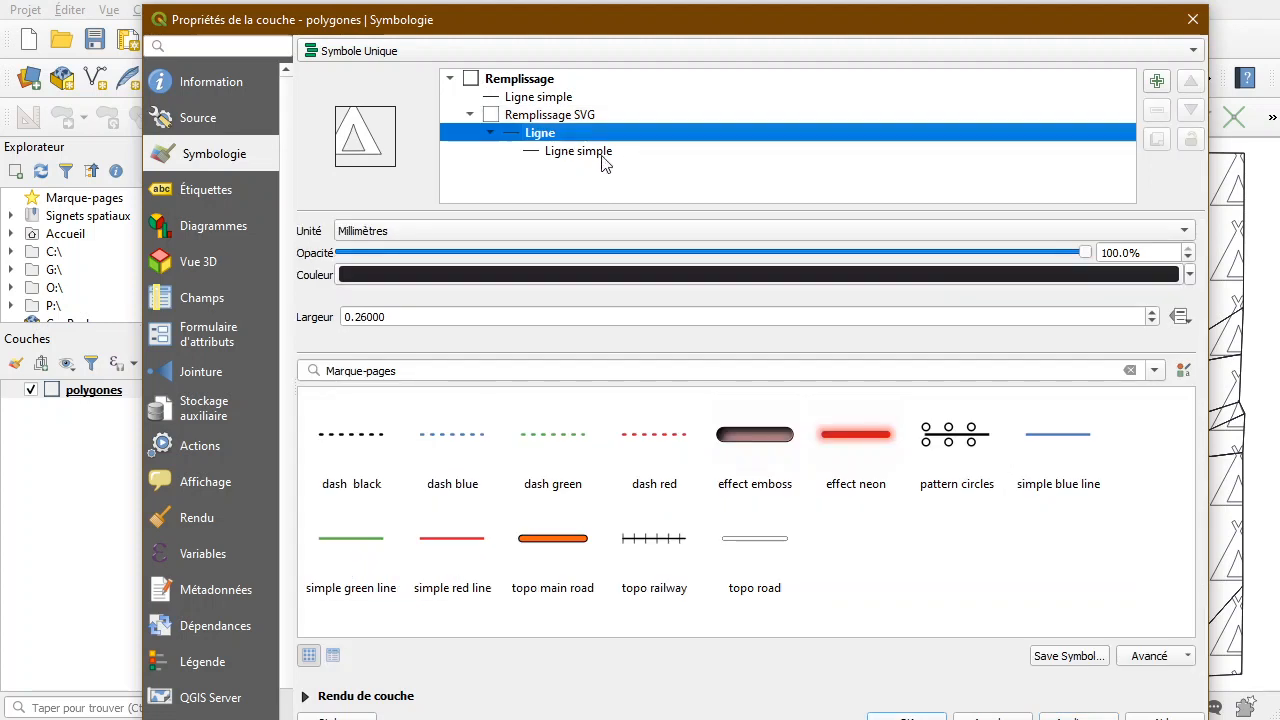
pyautogui.click(605, 158)
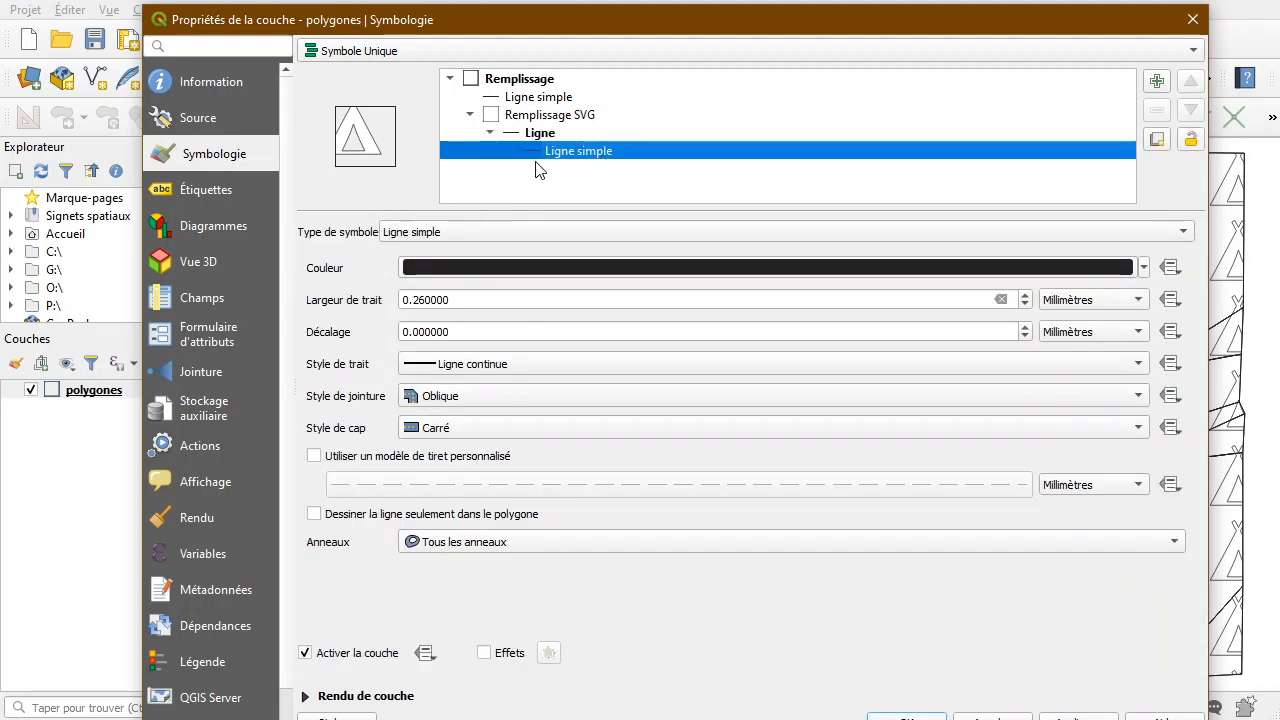
# Try Remplissage simple and Bordure : Flèche as the SVG fill layer's symbol type and compare the previews.
pyautogui.click(560, 118)
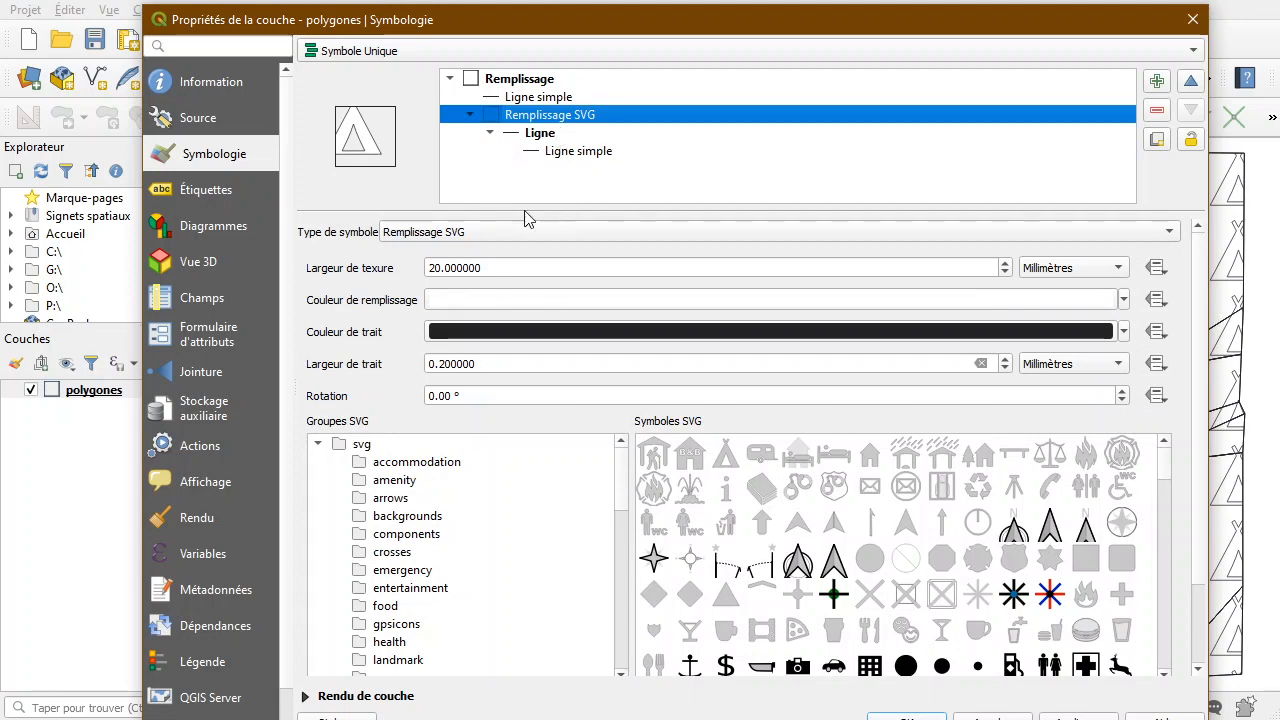
pyautogui.click(478, 233)
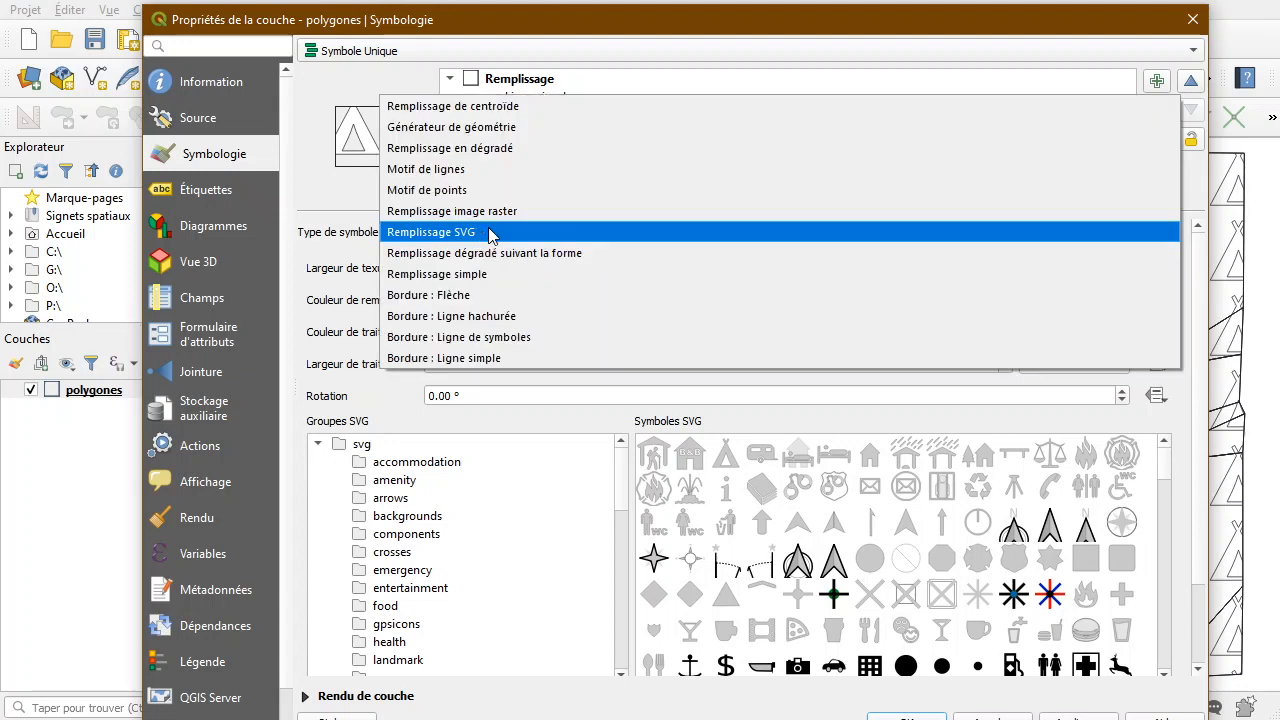
pyautogui.click(537, 274)
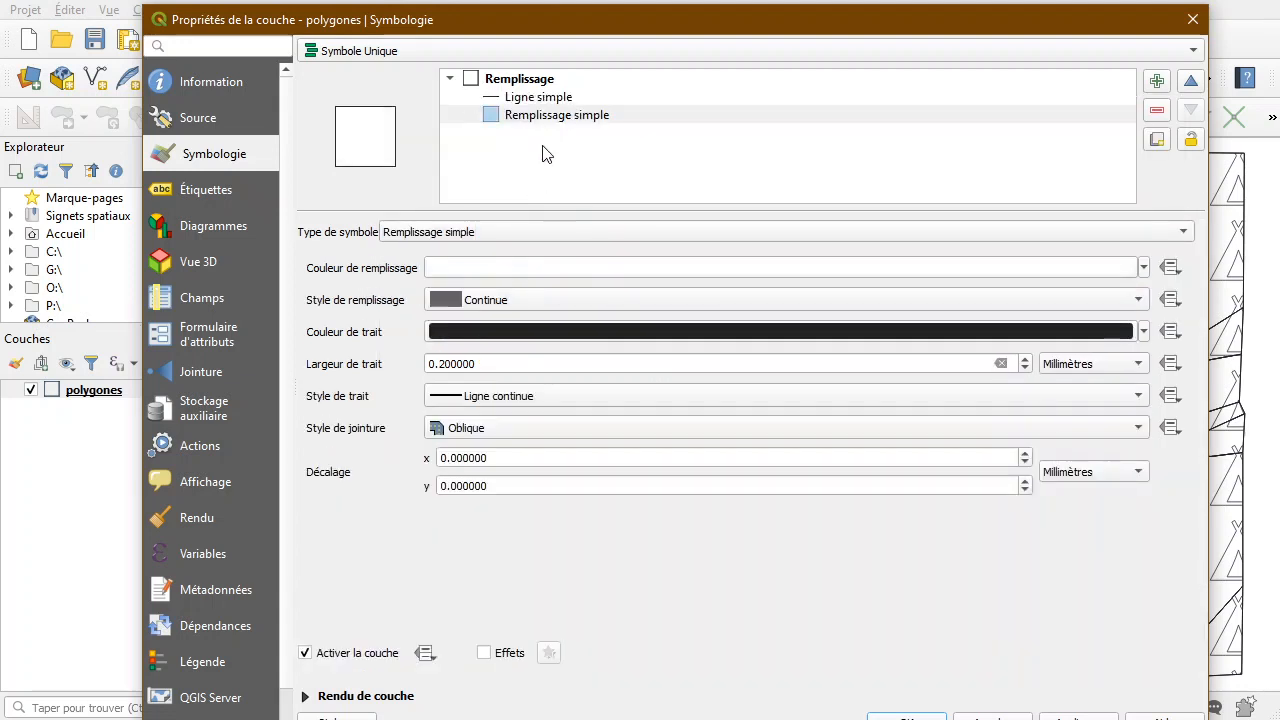
pyautogui.click(509, 232)
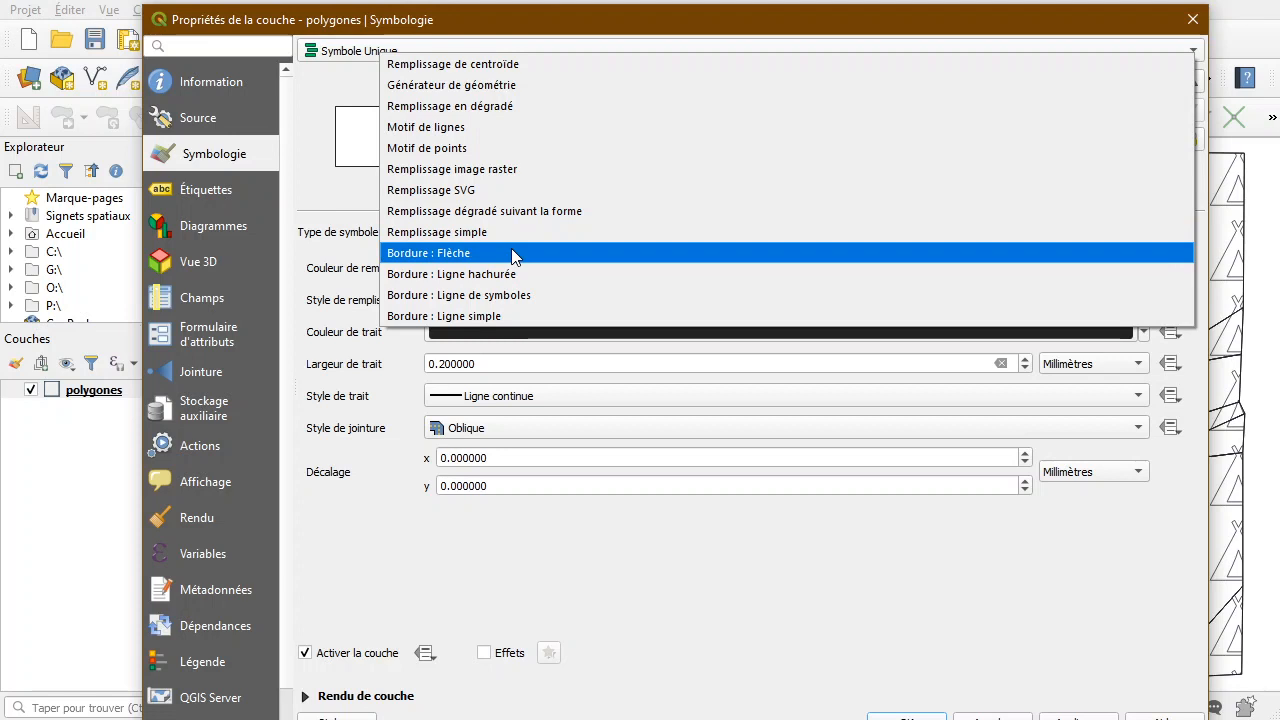
pyautogui.click(511, 250)
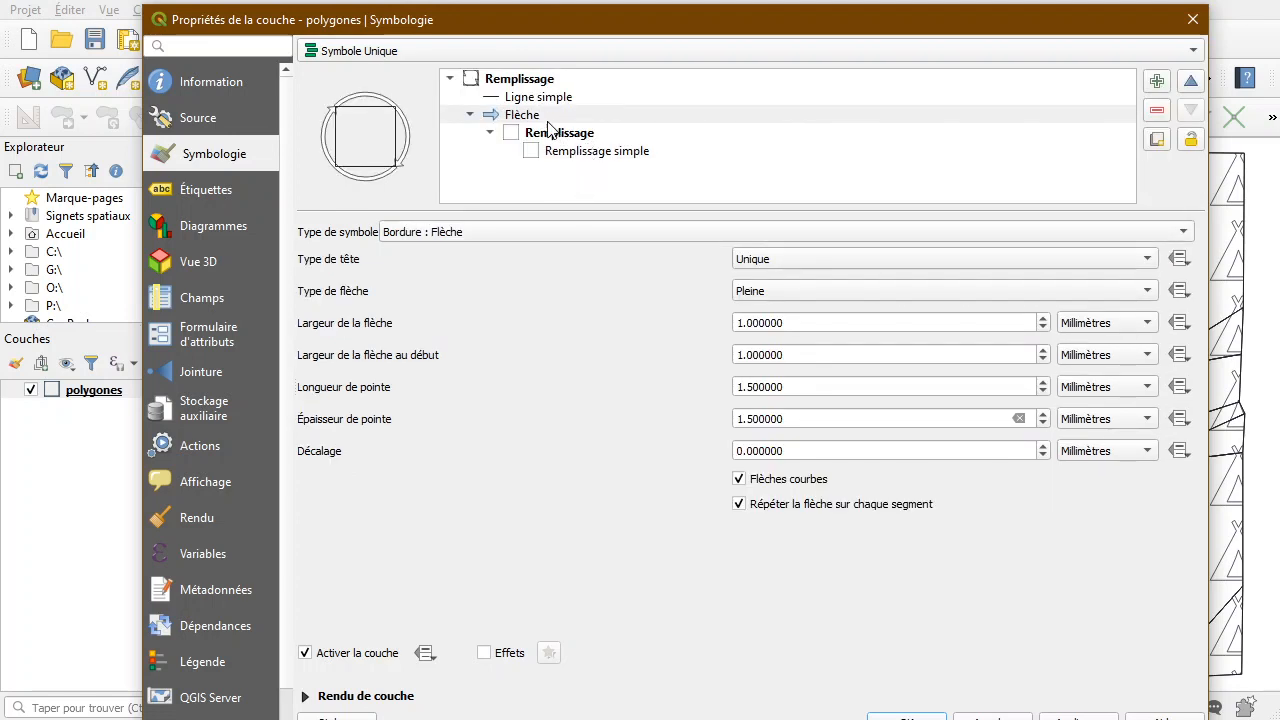
# Try the Ligne hachurée, Ligne de symboles and Ligne simple border types on the arrow outline layer.
pyautogui.click(512, 234)
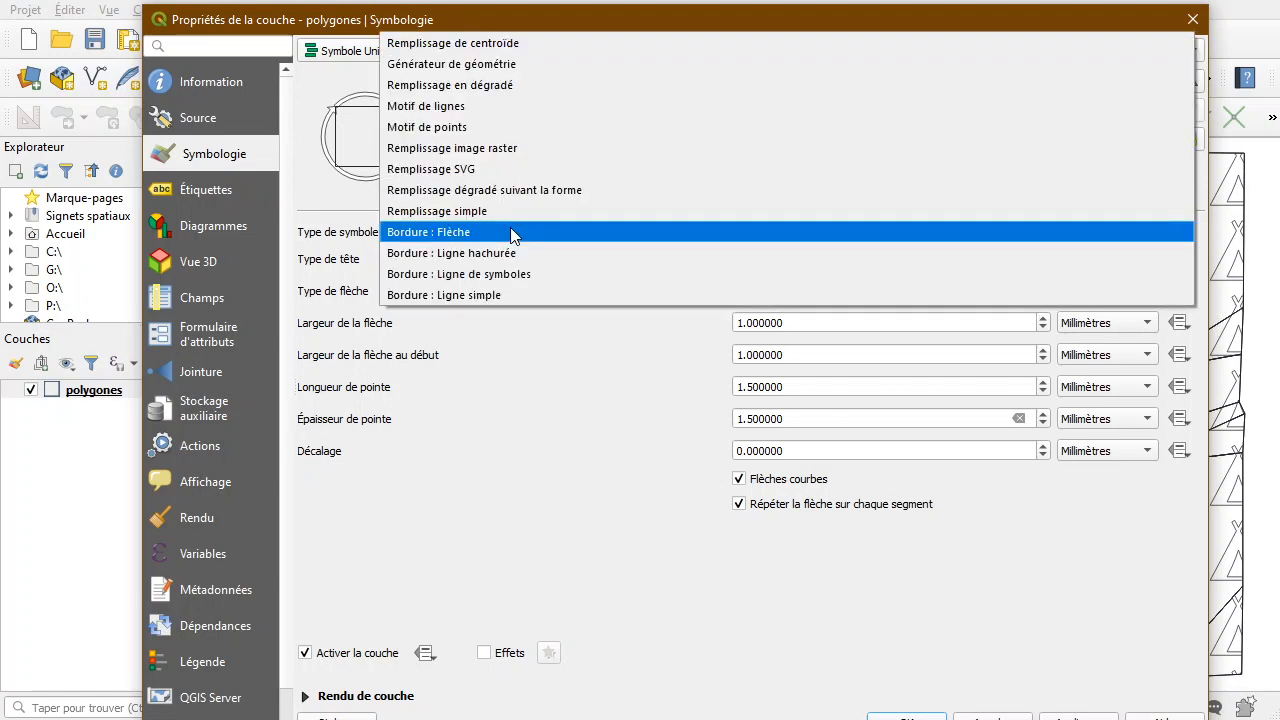
pyautogui.click(530, 262)
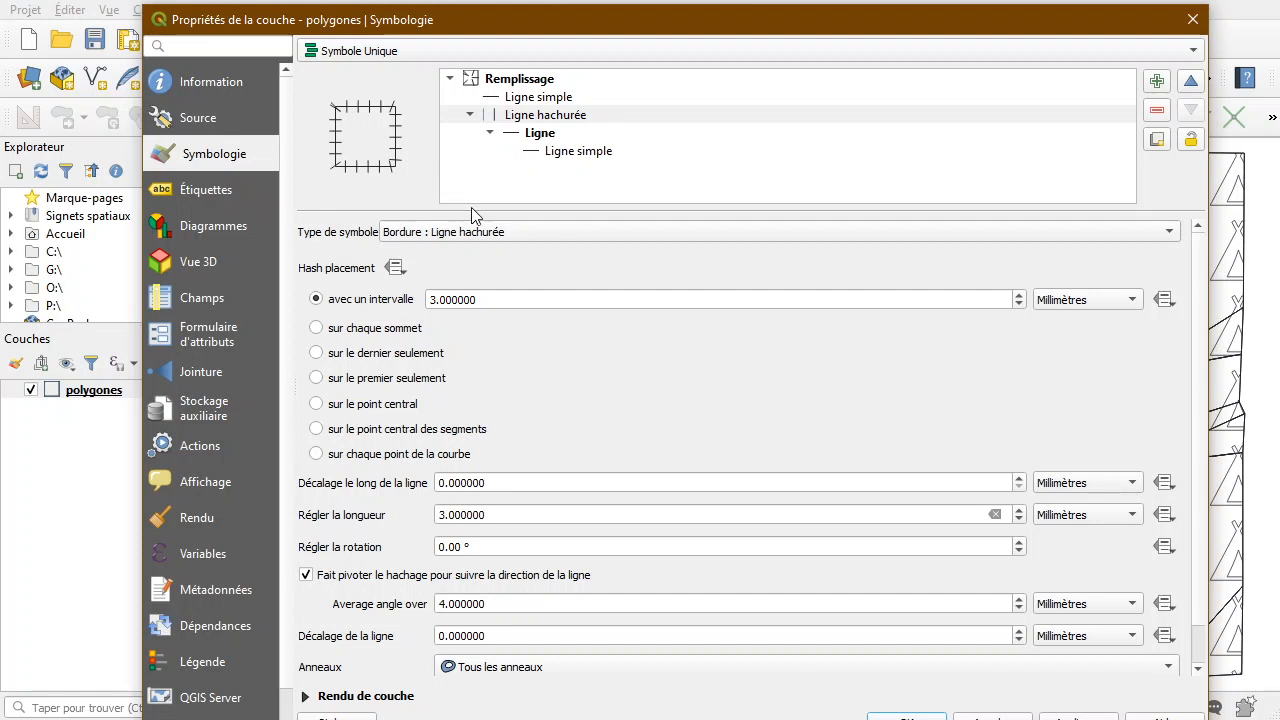
pyautogui.click(505, 233)
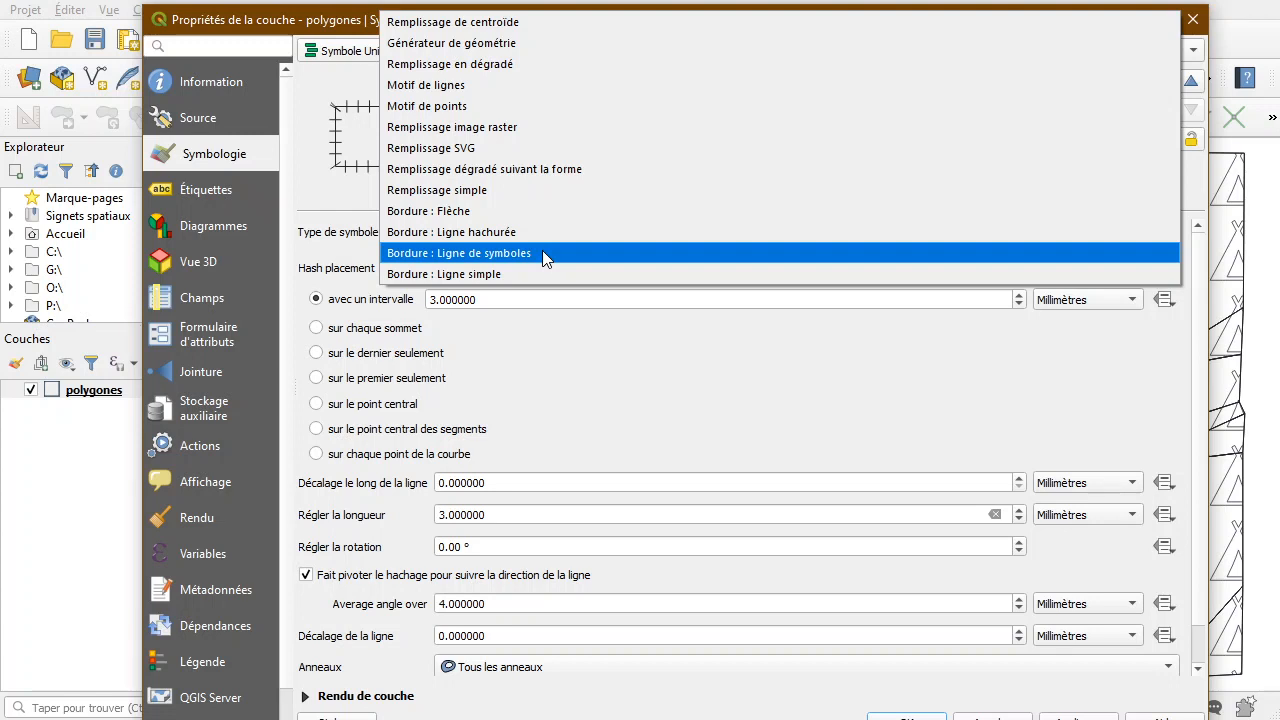
pyautogui.click(547, 258)
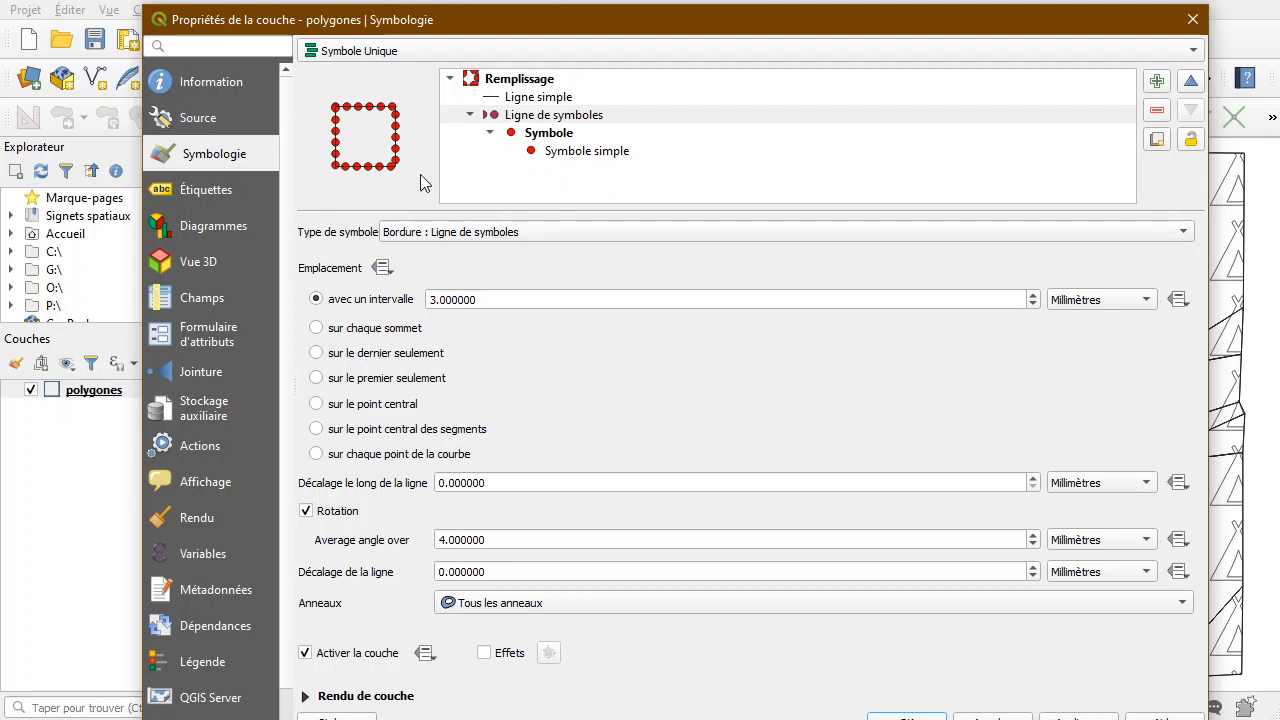
pyautogui.click(505, 232)
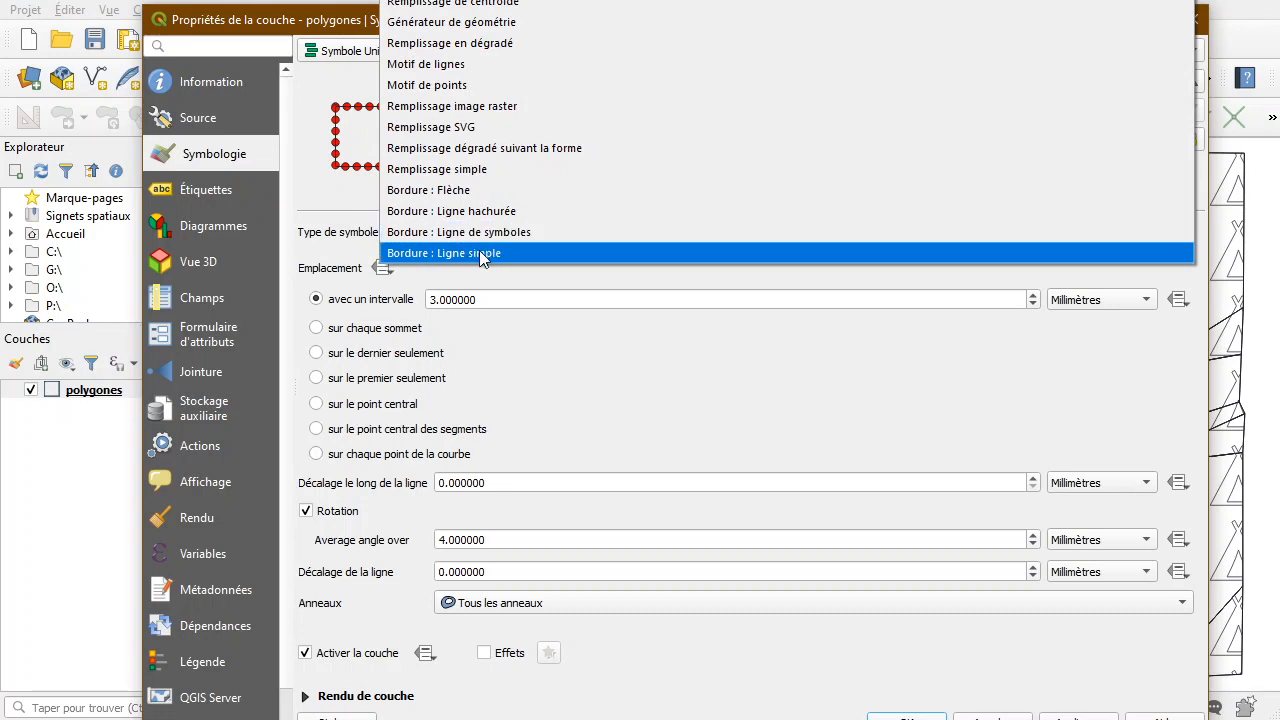
pyautogui.click(479, 253)
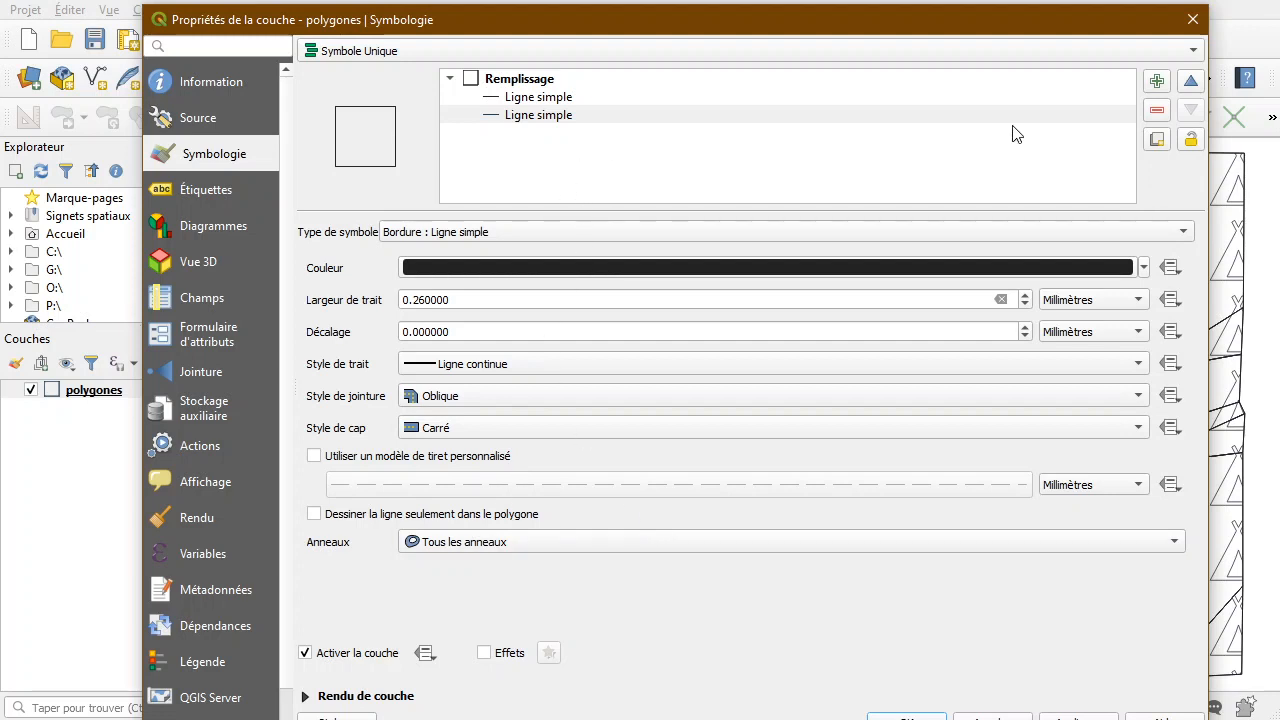
# Remove the second Ligne simple layer and change the remaining one to Remplissage simple with the fill style Pas de remplissage.
pyautogui.click(1157, 110)
pyautogui.click(547, 100)
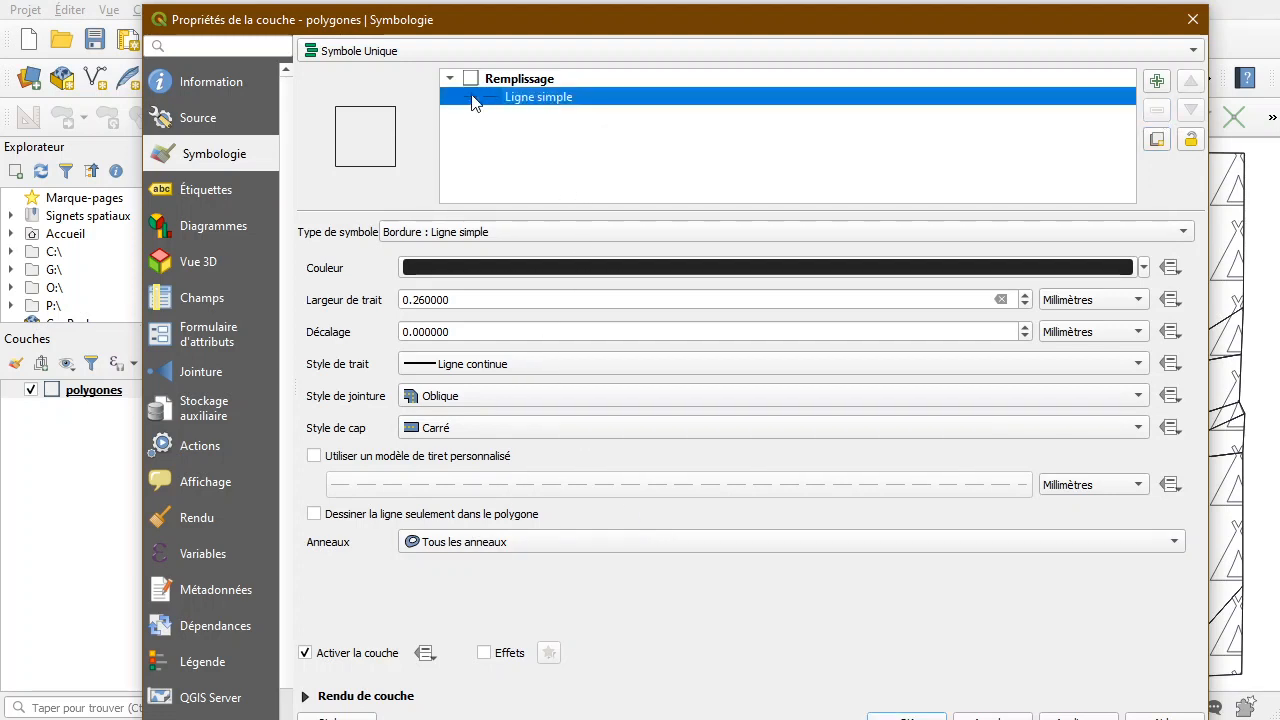
pyautogui.click(522, 224)
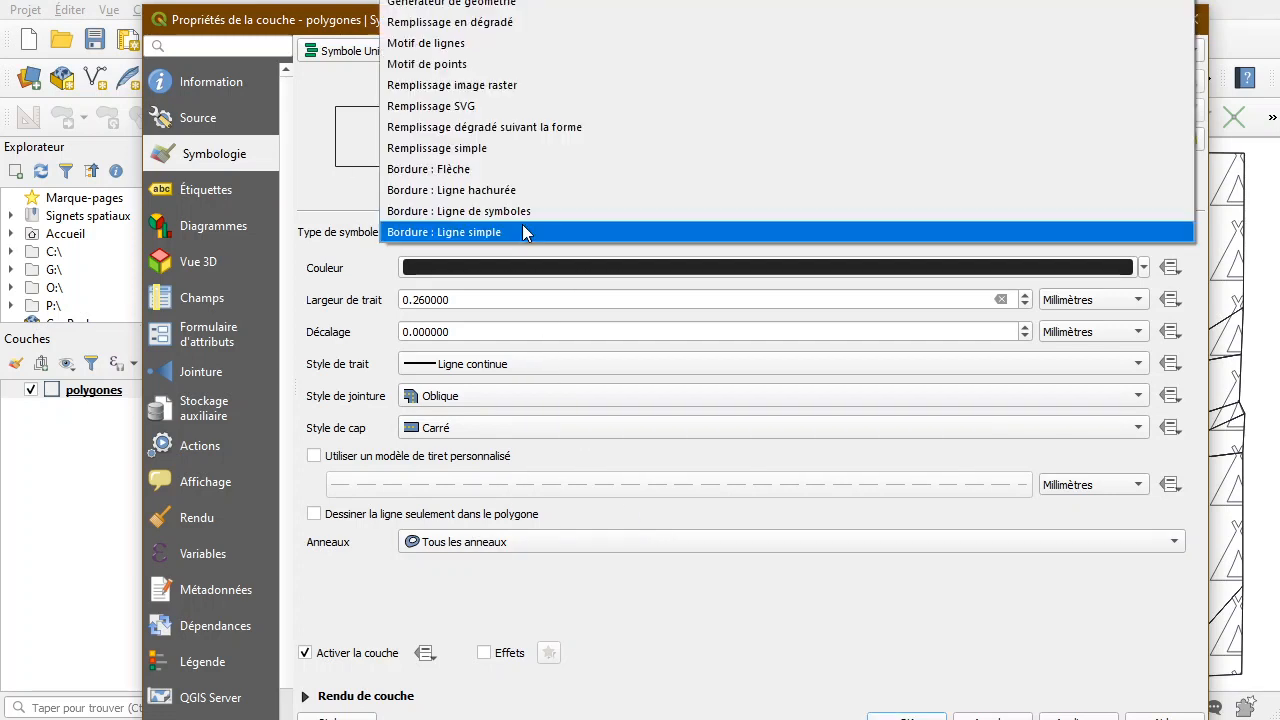
pyautogui.click(522, 150)
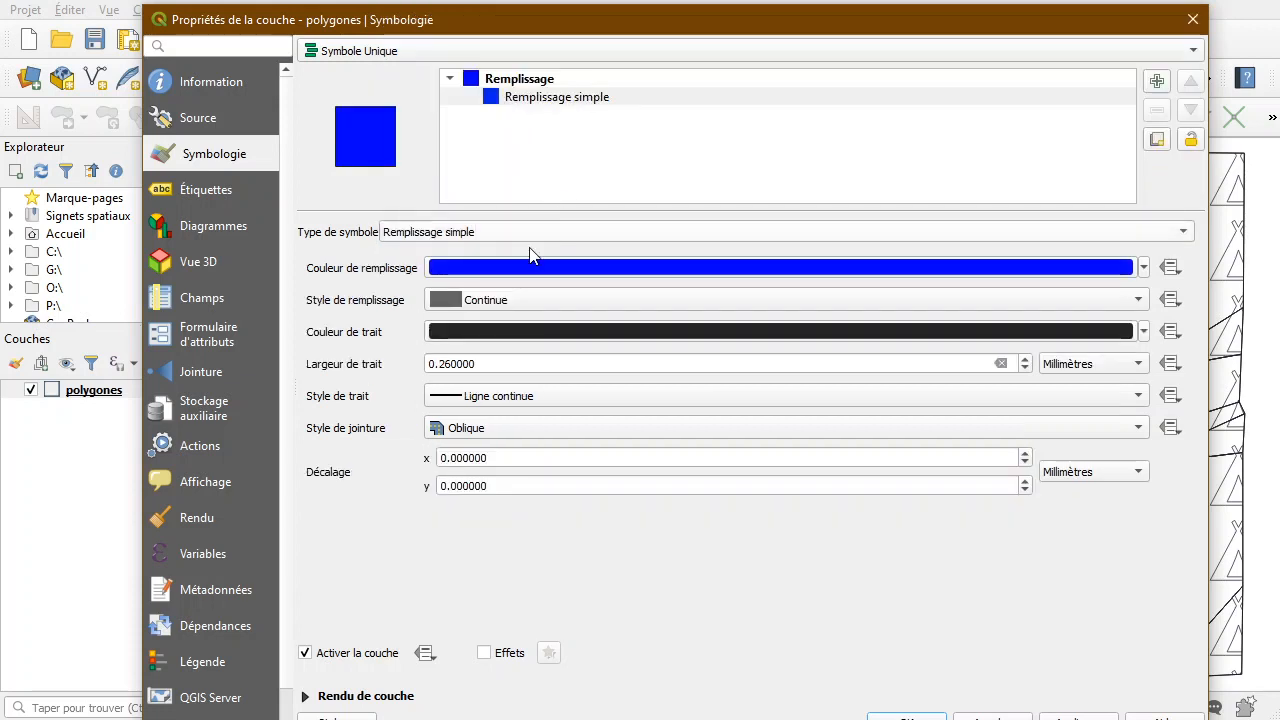
pyautogui.click(486, 299)
pyautogui.click(486, 318)
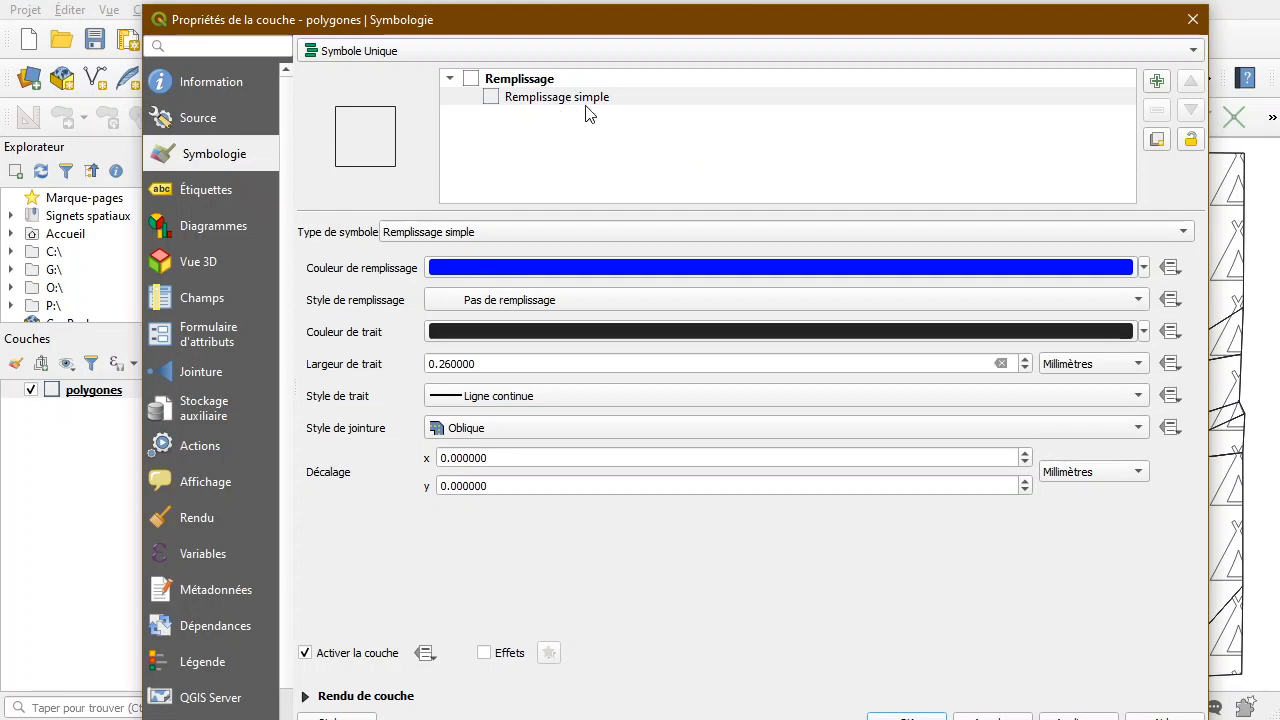
pyautogui.click(476, 232)
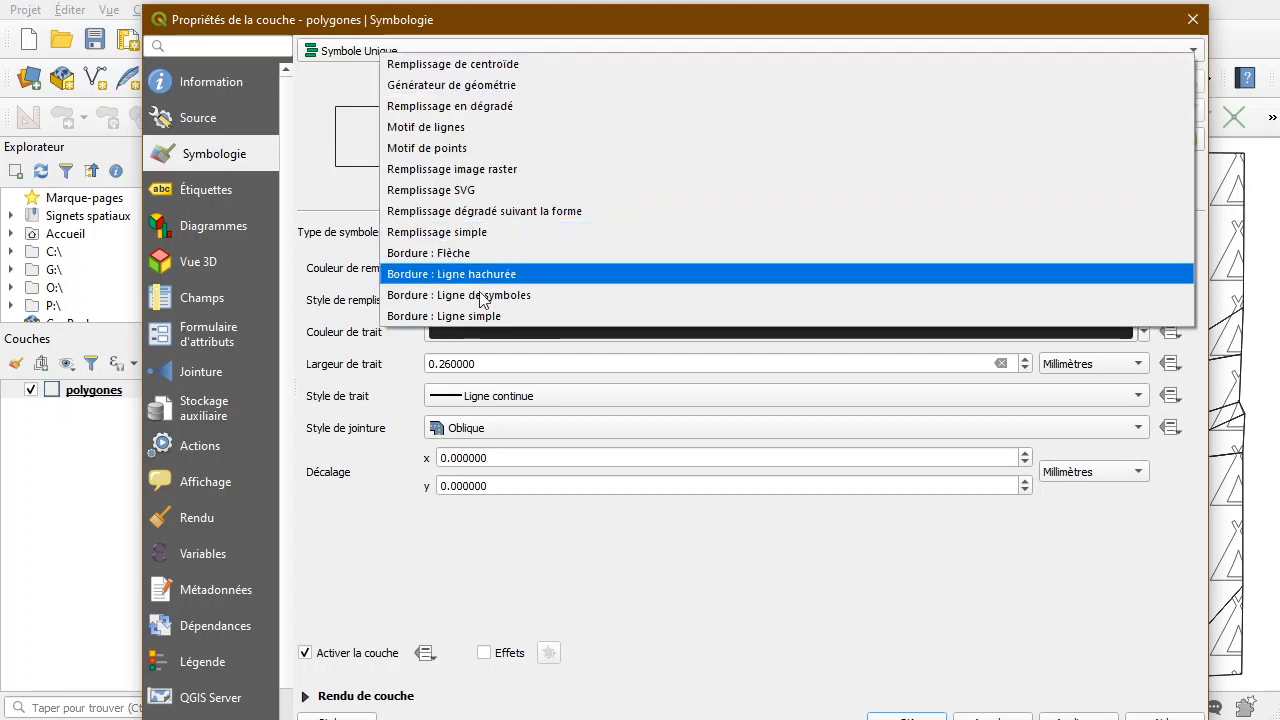
pyautogui.click(642, 582)
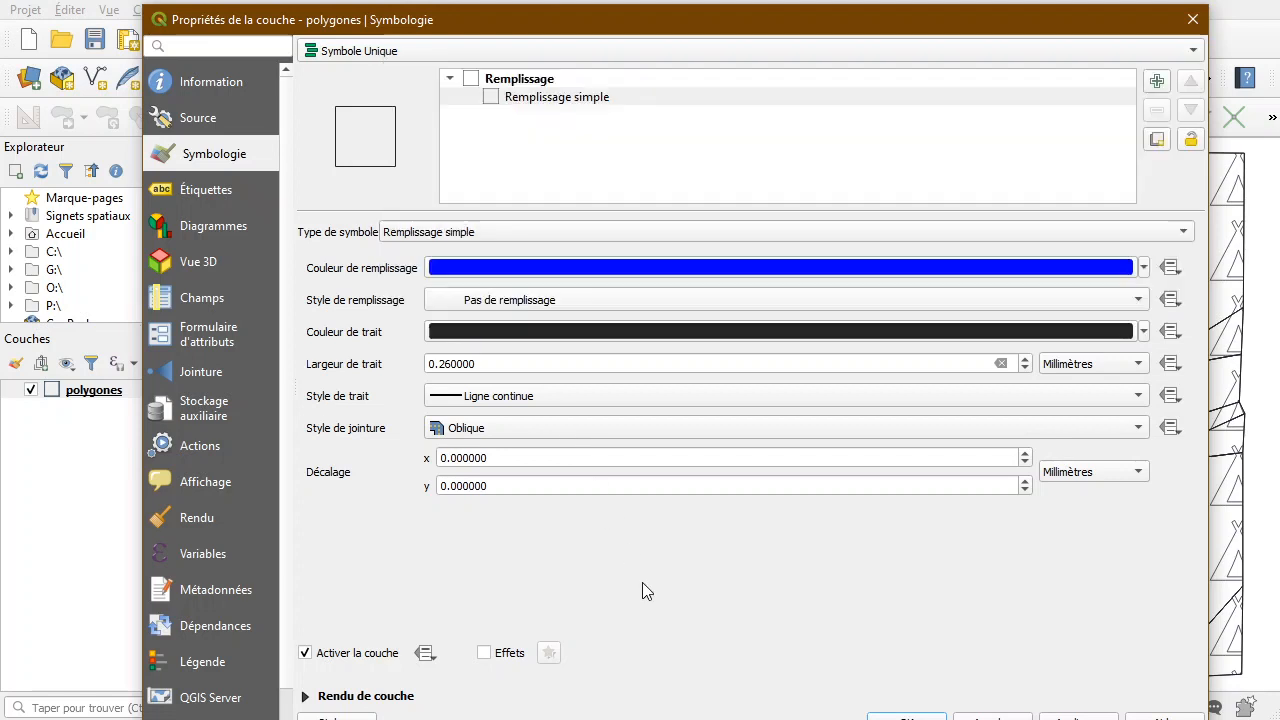